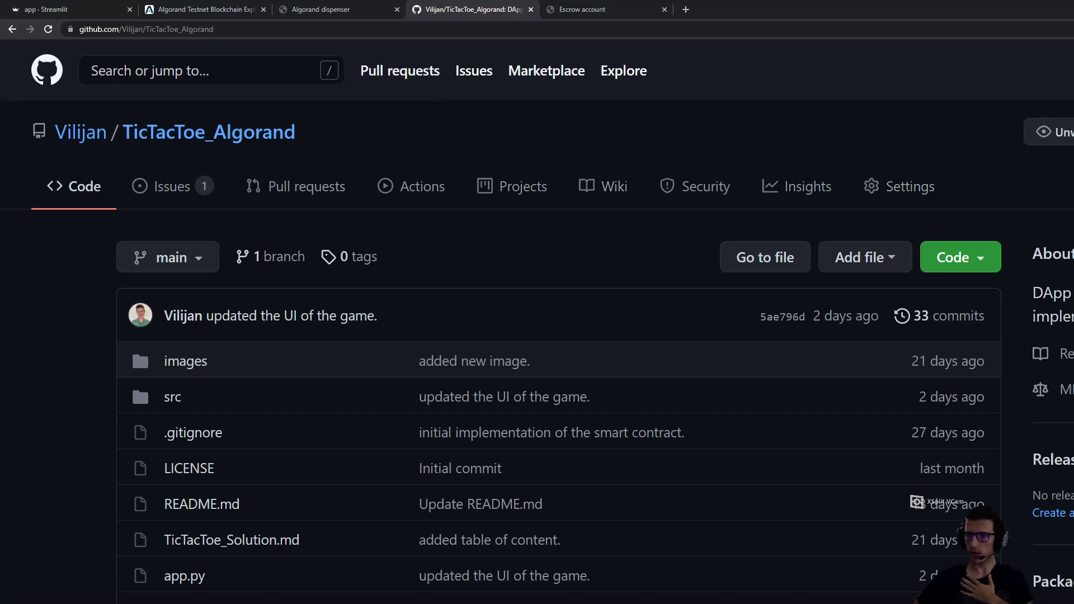
Scroll through the TicTacToe_Algorand repository file list and README, then back up
scroll(537, 335, "down", 2)
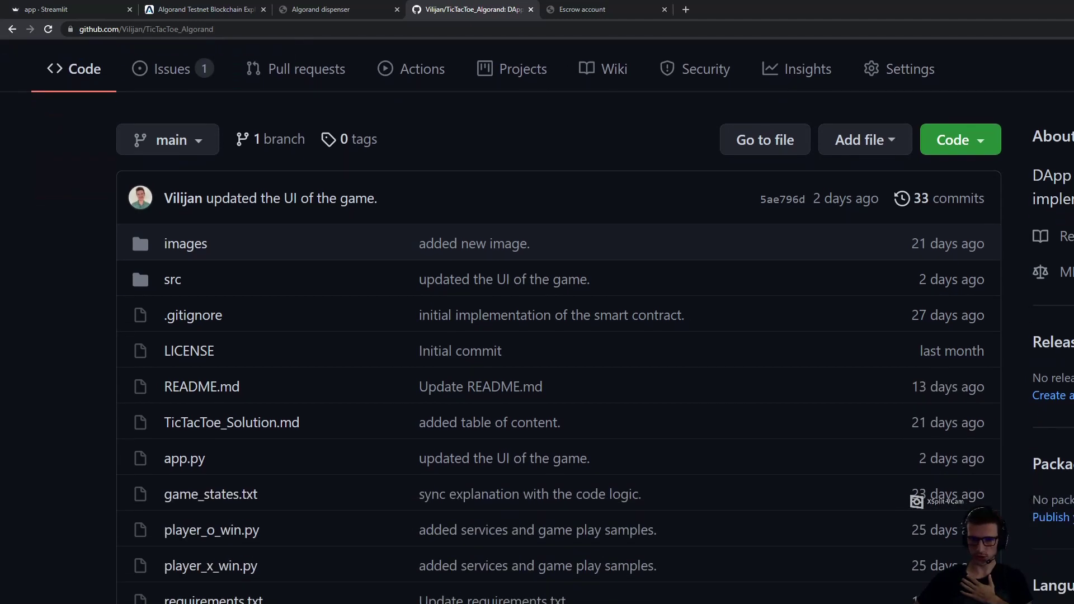
scroll(137, 227, "down", 5)
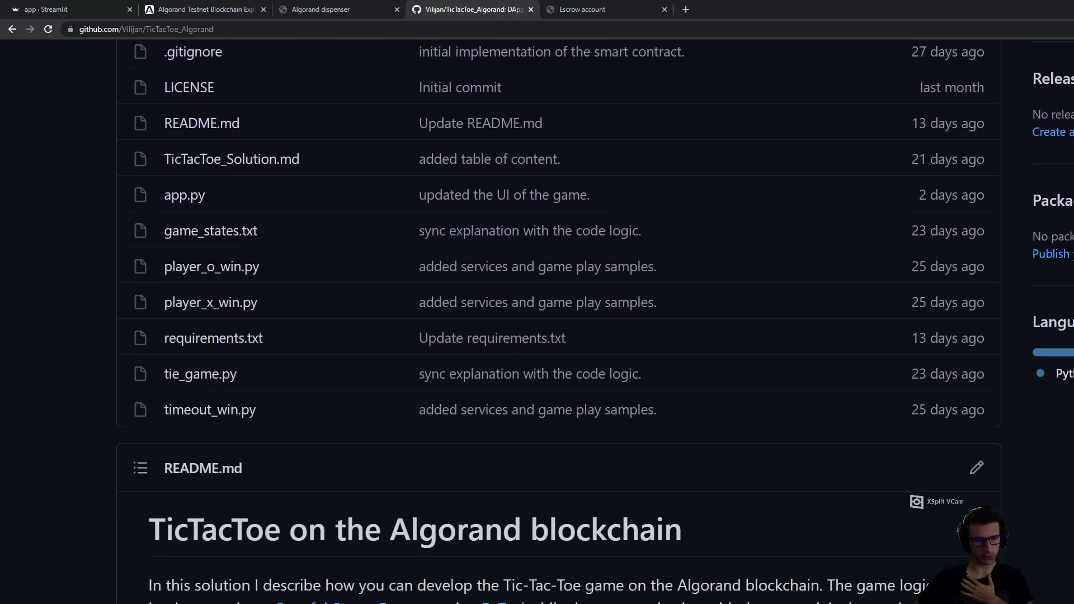
scroll(138, 256, "down", 4)
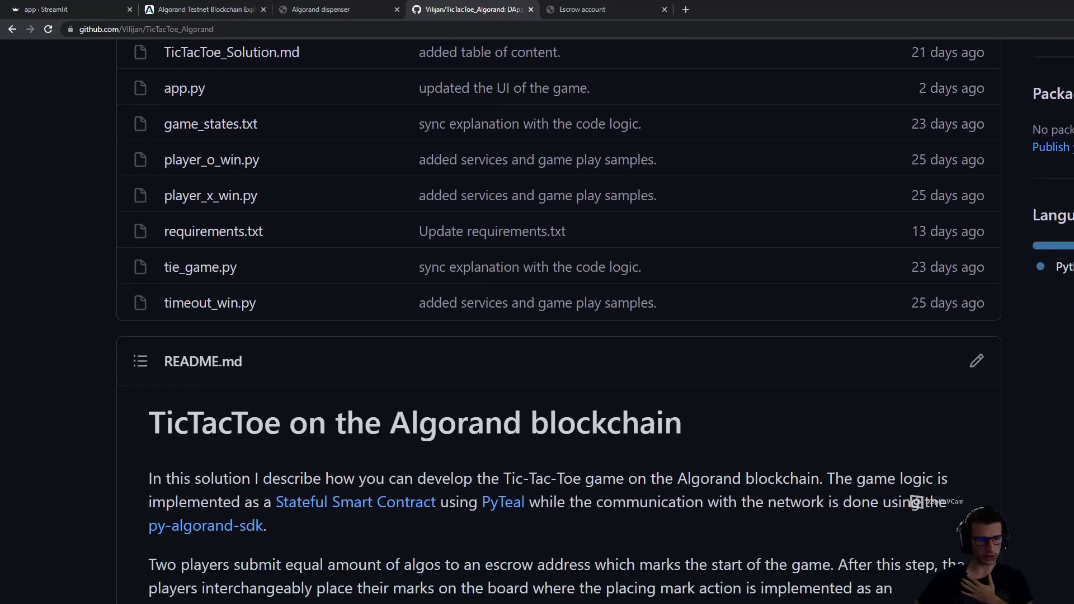
scroll(139, 256, "up", 8)
scroll(138, 256, "up", 3)
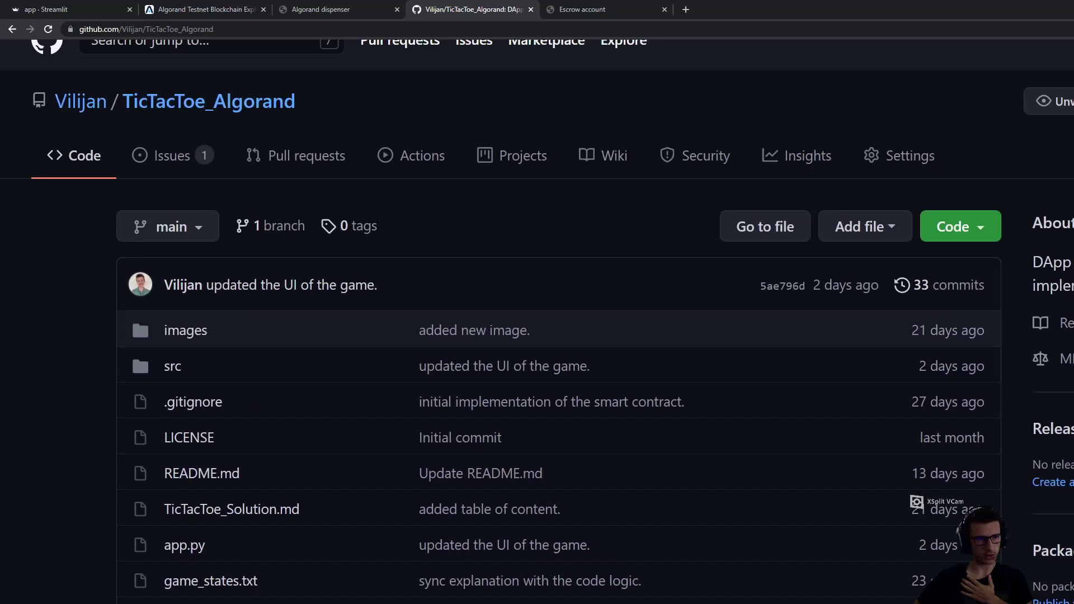
left_click(564, 7)
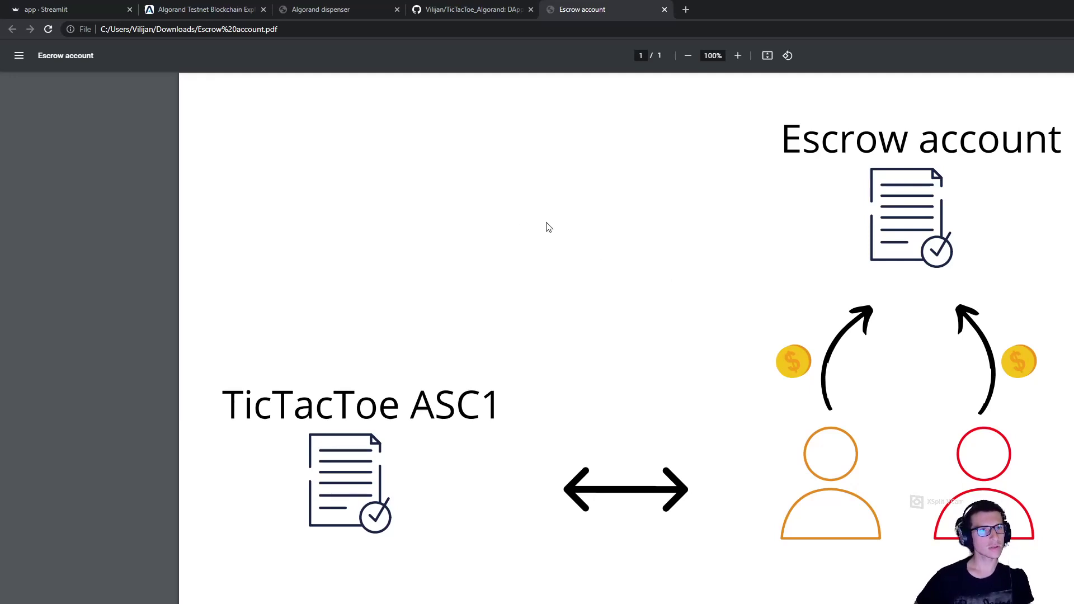
Reload the Tic-Tac-Toe Streamlit app to regenerate the app_creator, player_x and player_o addresses
left_click(52, 9)
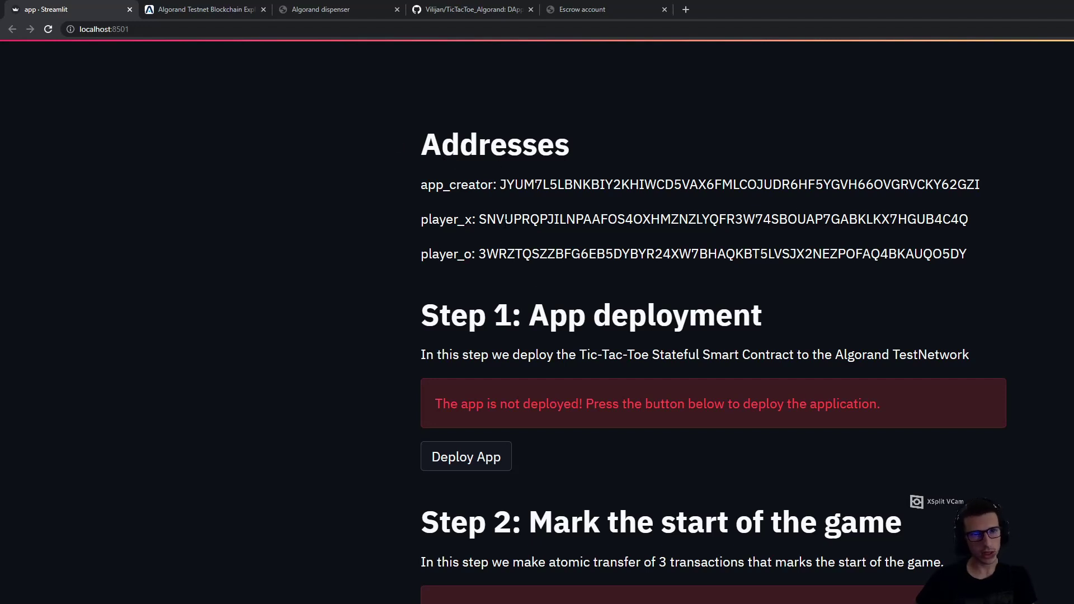
left_click(338, 30)
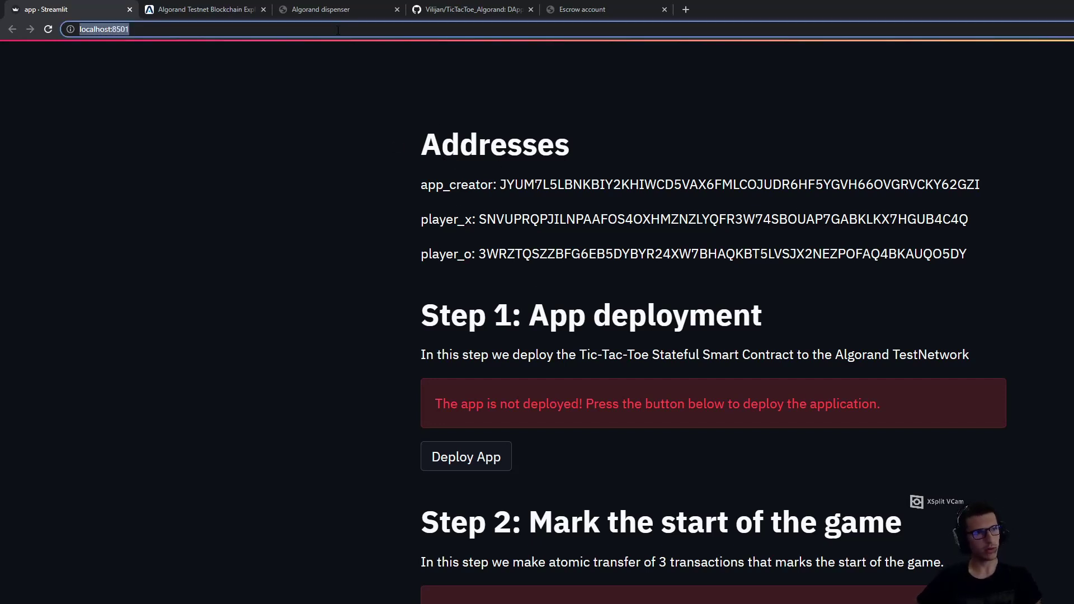
key("Return")
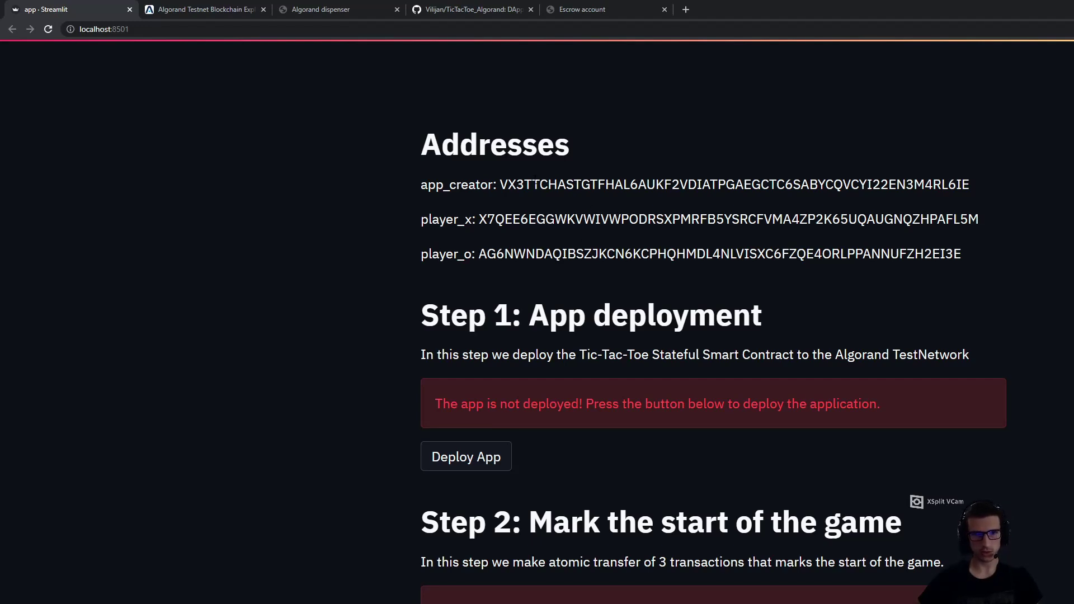
Fund the app_creator address with TestNet Algos from the dispenser
double_click(621, 184)
key("ctrl+c")
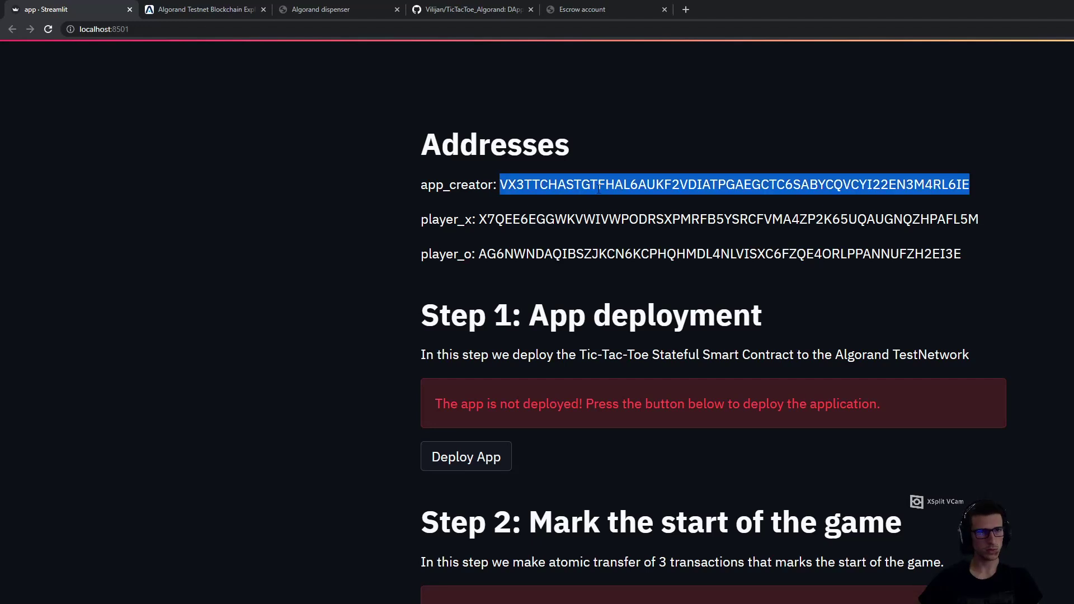
left_click(341, 10)
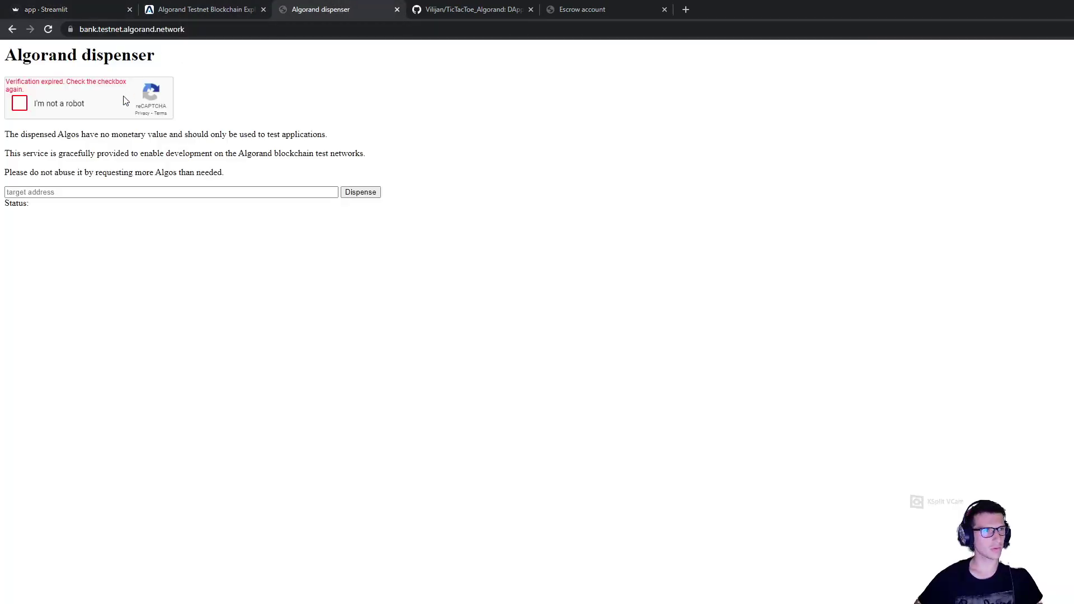
left_click(20, 104)
left_click(62, 192)
key("ctrl+v")
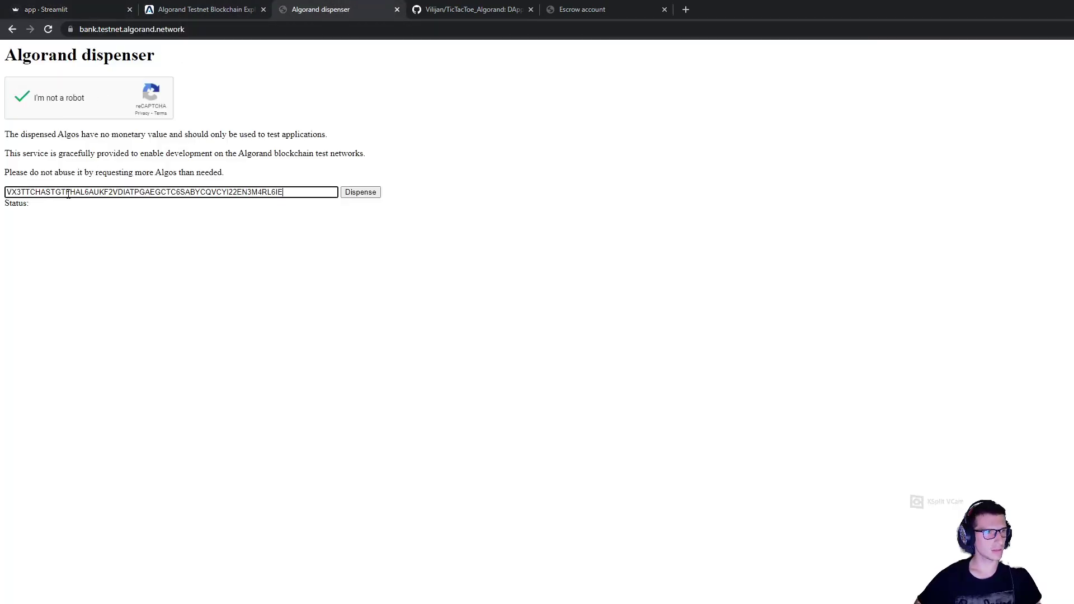
left_click(360, 191)
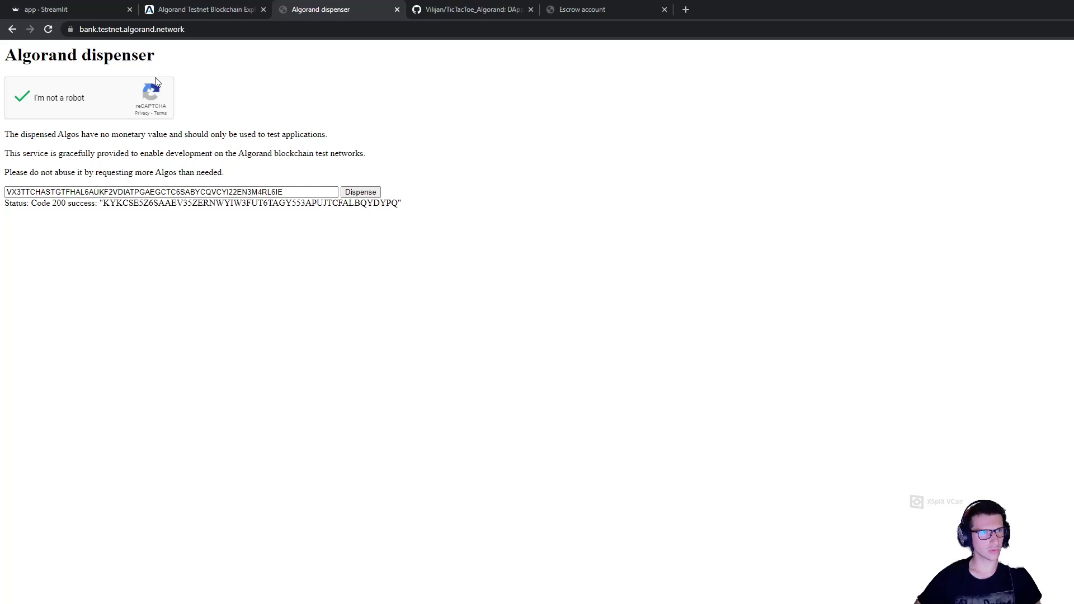
Fund the player_x address with TestNet Algos from the refreshed dispenser
left_click(62, 10)
double_click(600, 219)
key("ctrl+c")
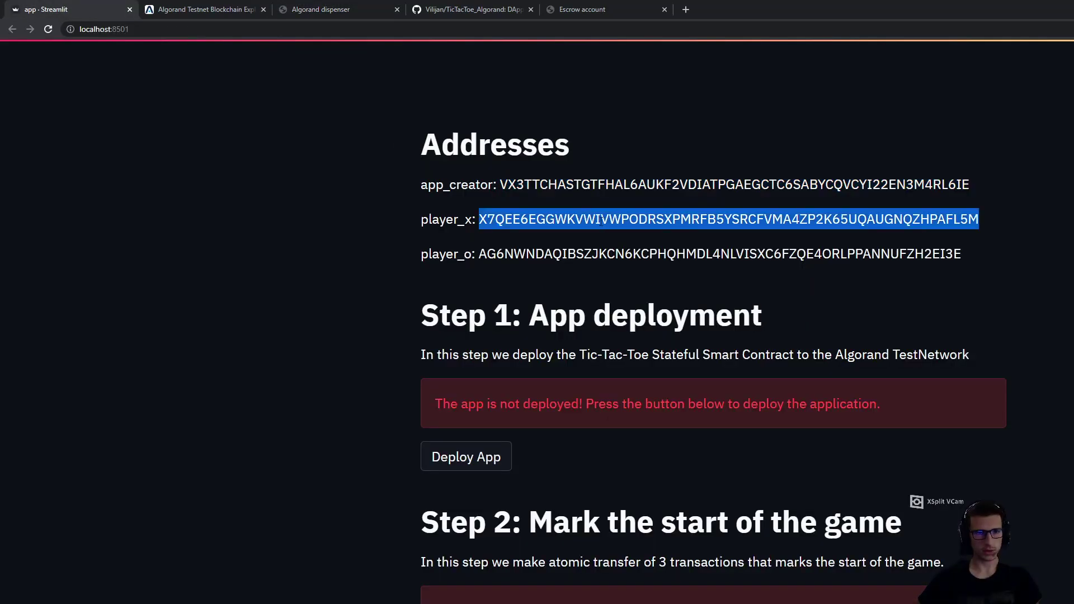
left_click(324, 8)
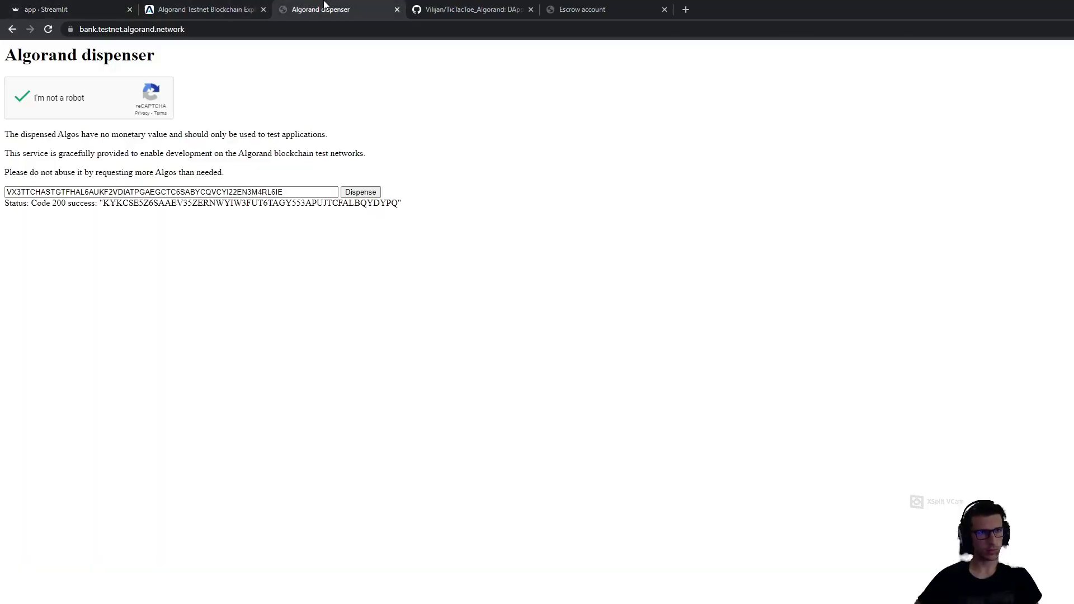
key("F5")
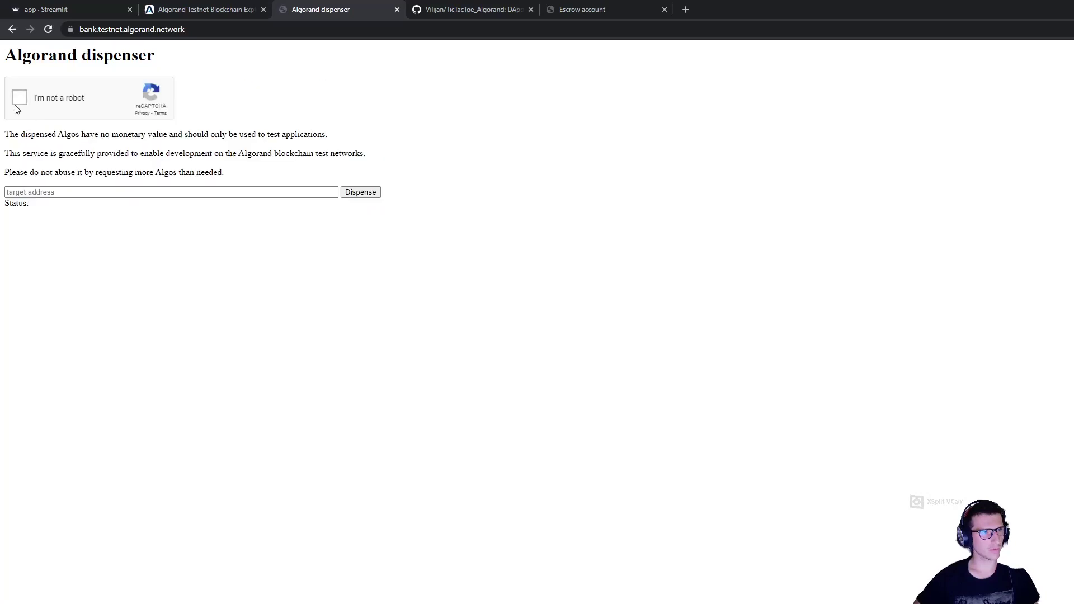
left_click(23, 96)
left_click(57, 192)
key("ctrl+v")
left_click(361, 192)
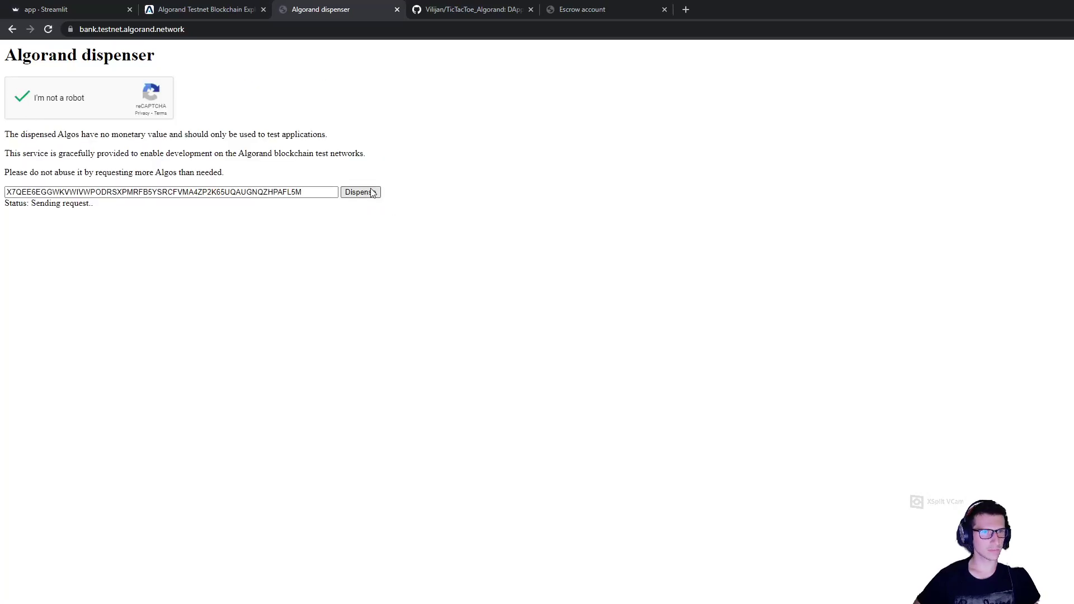
Fund the player_o address with TestNet Algos from the dispenser
left_click(42, 6)
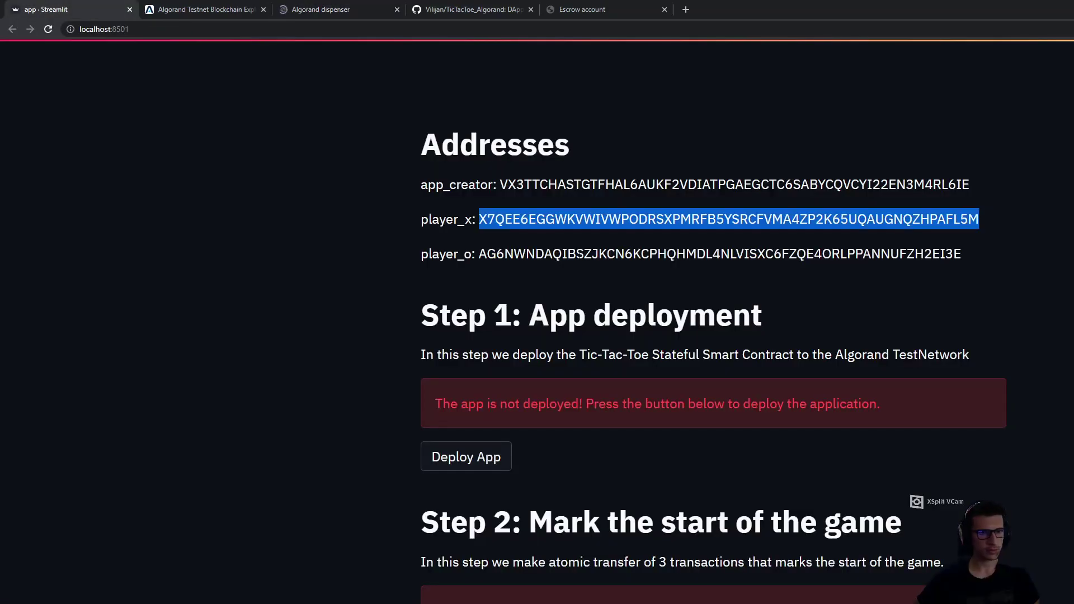
double_click(571, 254)
key("ctrl+c")
left_click(321, 10)
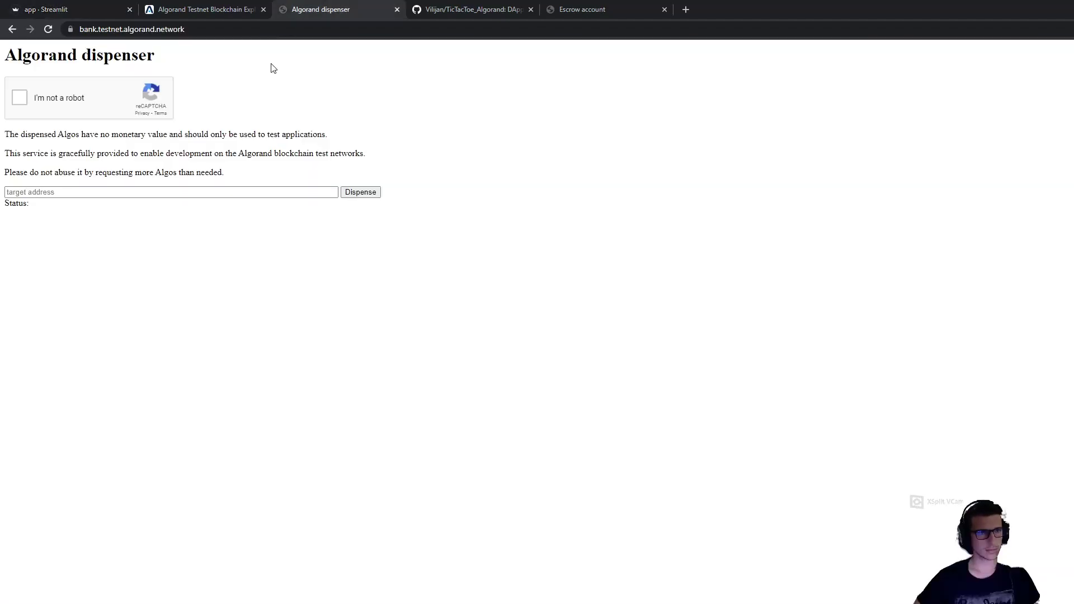
left_click(22, 98)
left_click(65, 192)
key("ctrl+v")
left_click(360, 192)
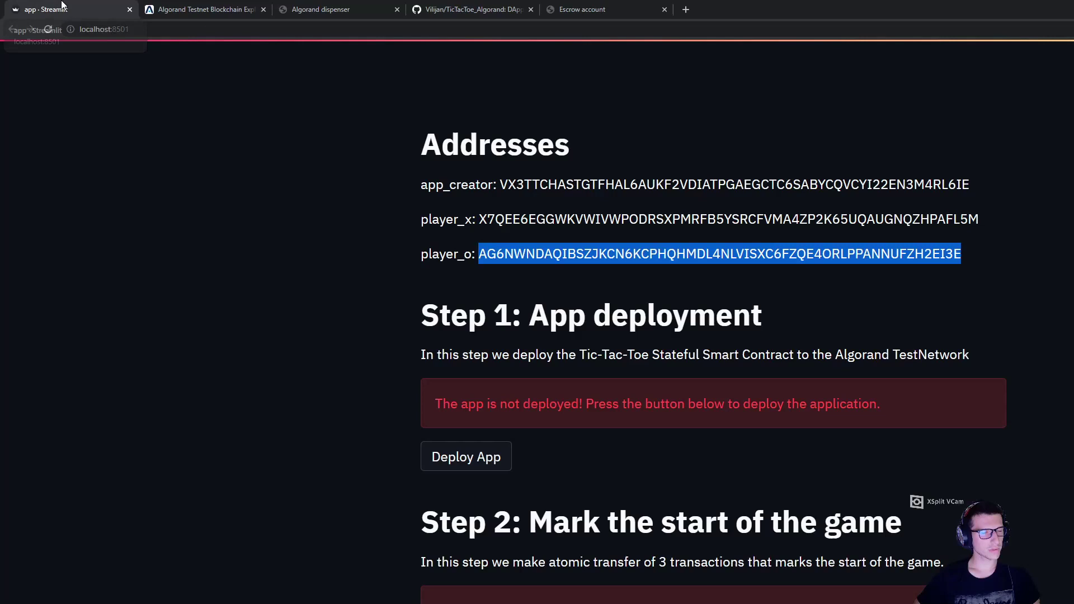
Deploy the contract with Deploy App and select the returned app_id 23131803
left_click(64, 5)
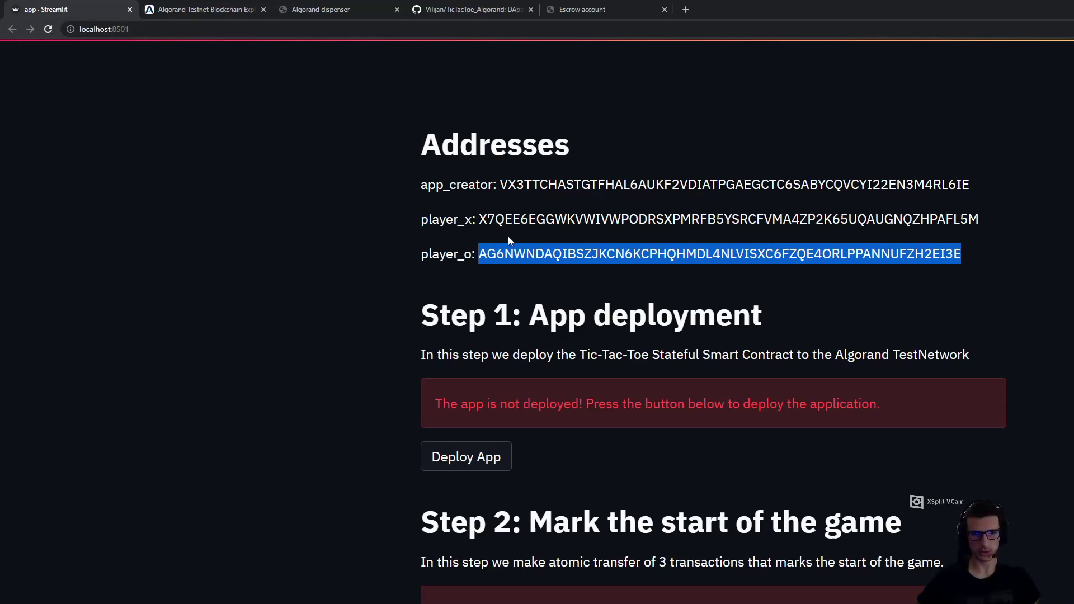
scroll(713, 313, "down", 2)
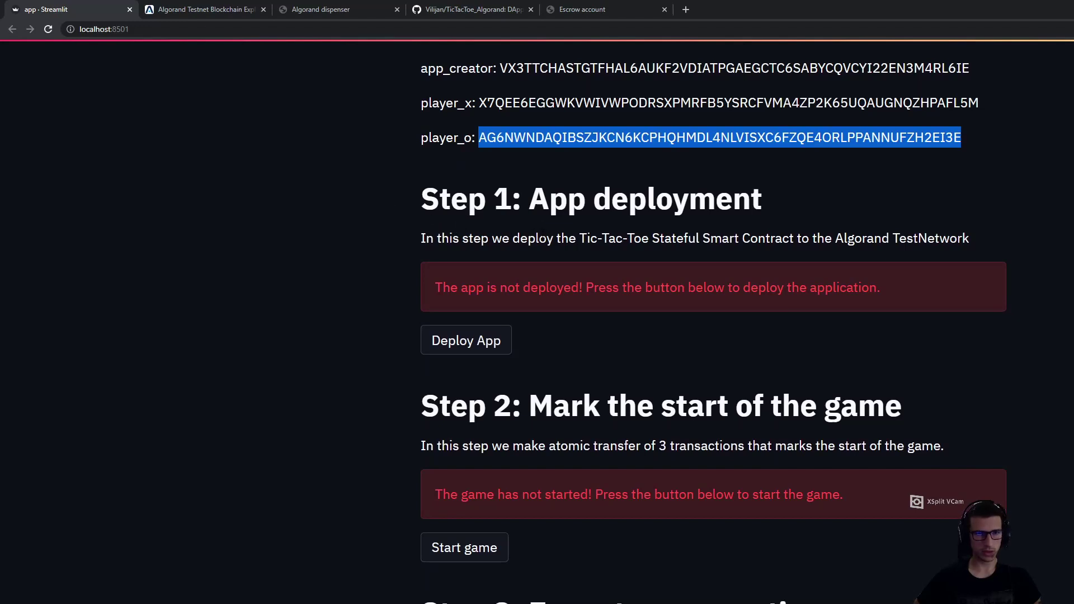
left_click(462, 351)
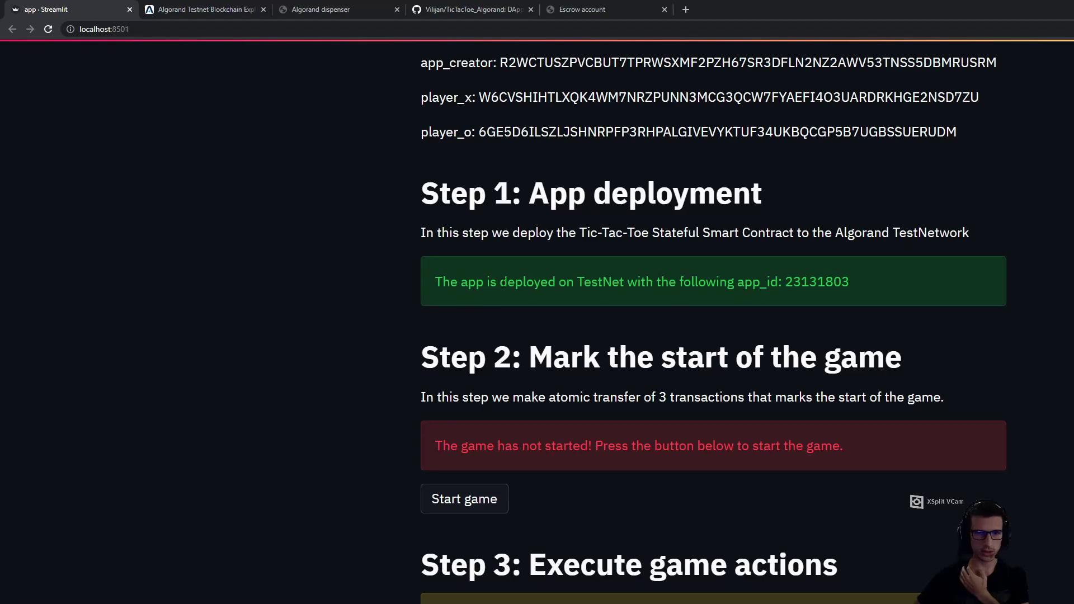
left_click_drag(785, 282, 852, 285)
key("ctrl+c")
scroll(714, 324, "down", 15)
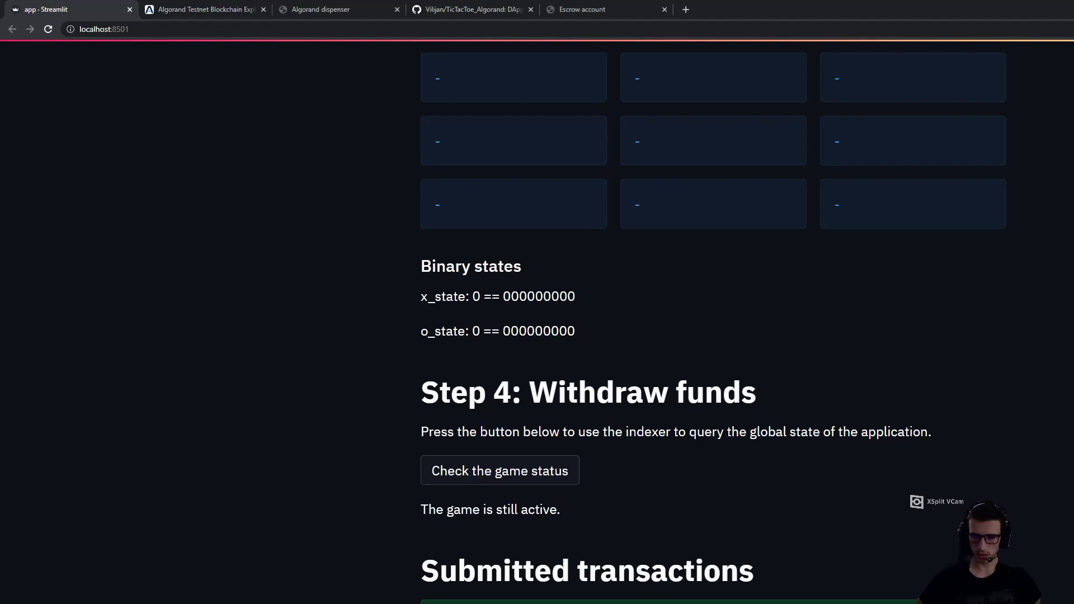
scroll(713, 322, "up", 20)
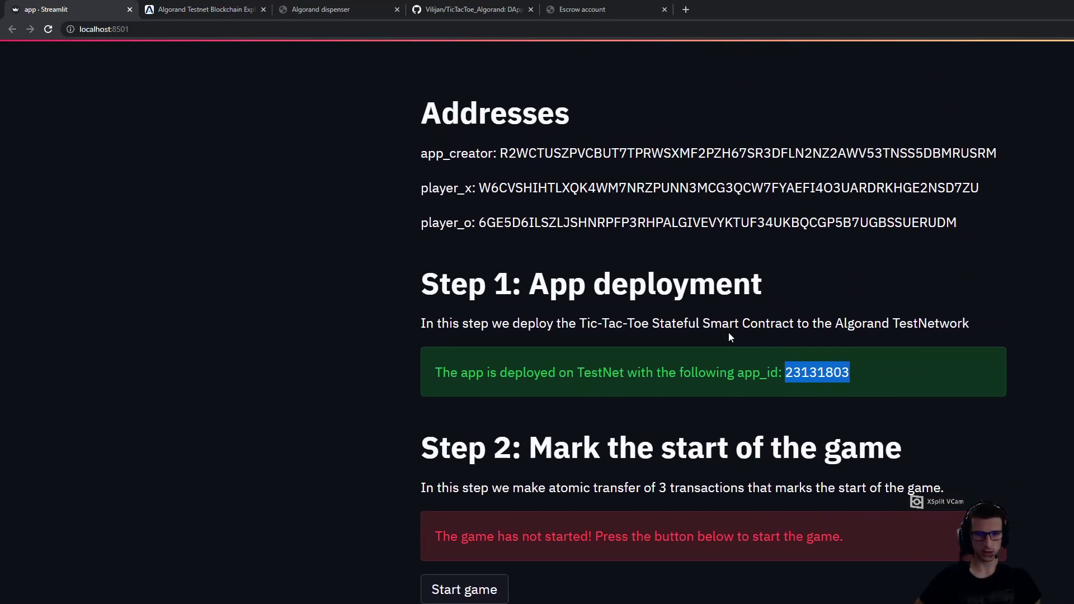
Search AlgoExplorer for application 23131803
key("ctrl+Tab")
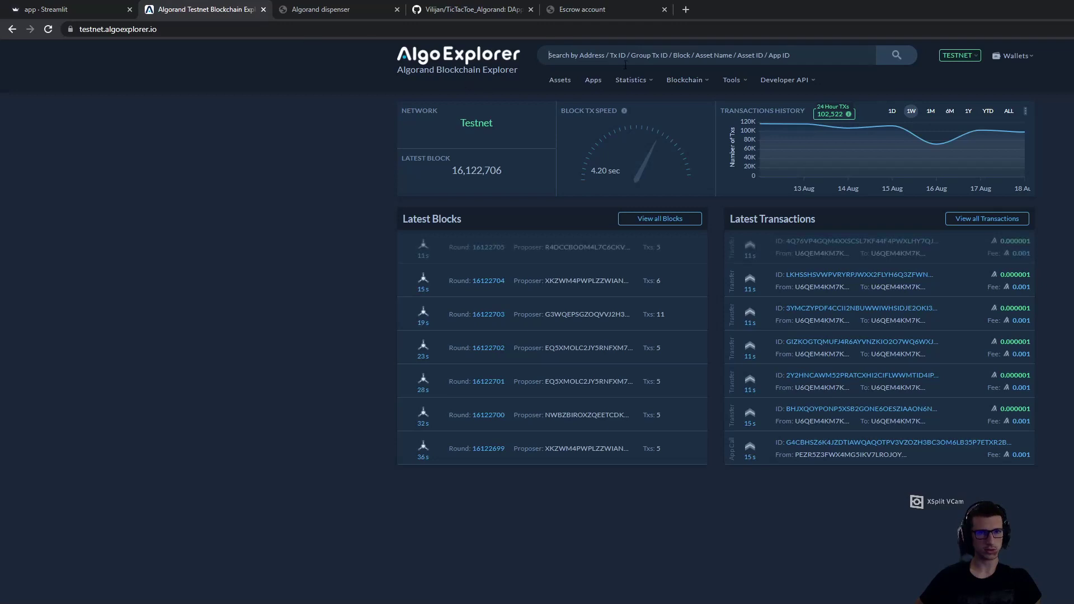
key("ctrl+v")
left_click(895, 55)
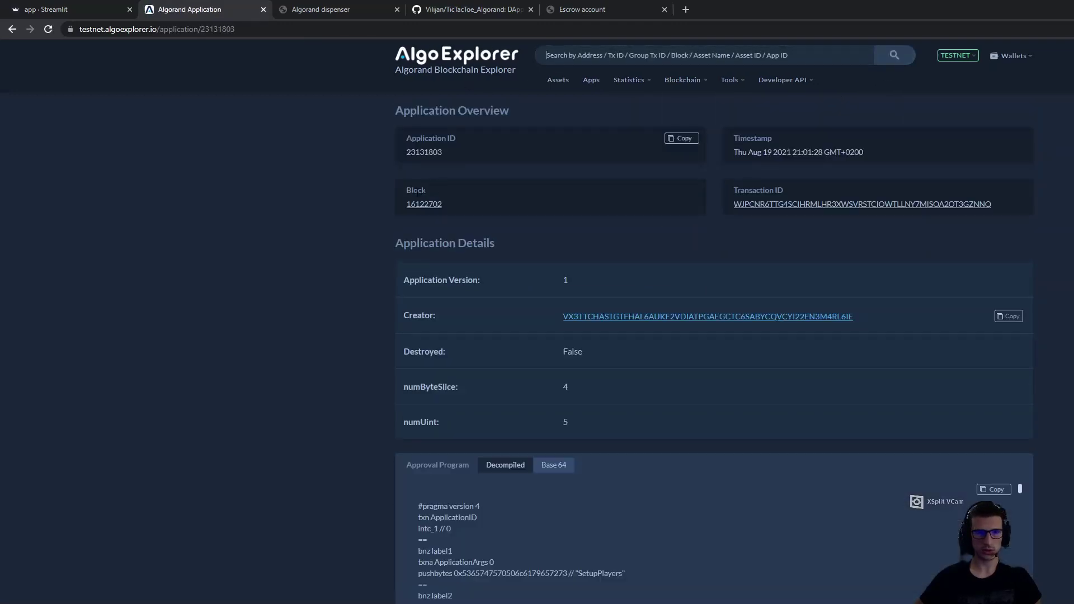
Review the Approval/Clear State programs and Global State: BetAmount 1,000,000, all others 0
scroll(714, 347, "down", 4)
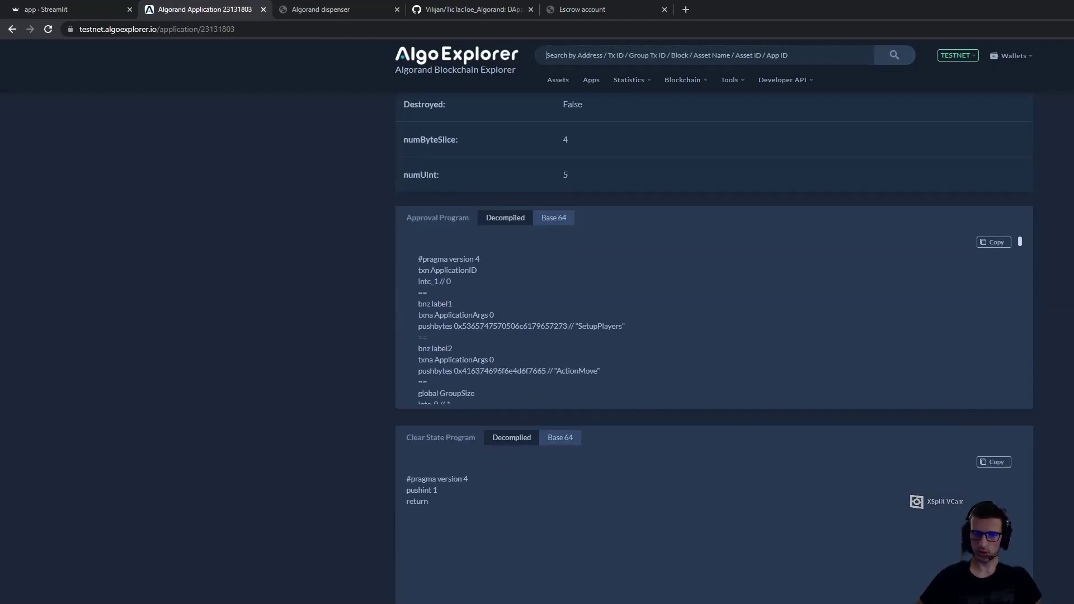
left_click_drag(1021, 243, 1015, 399)
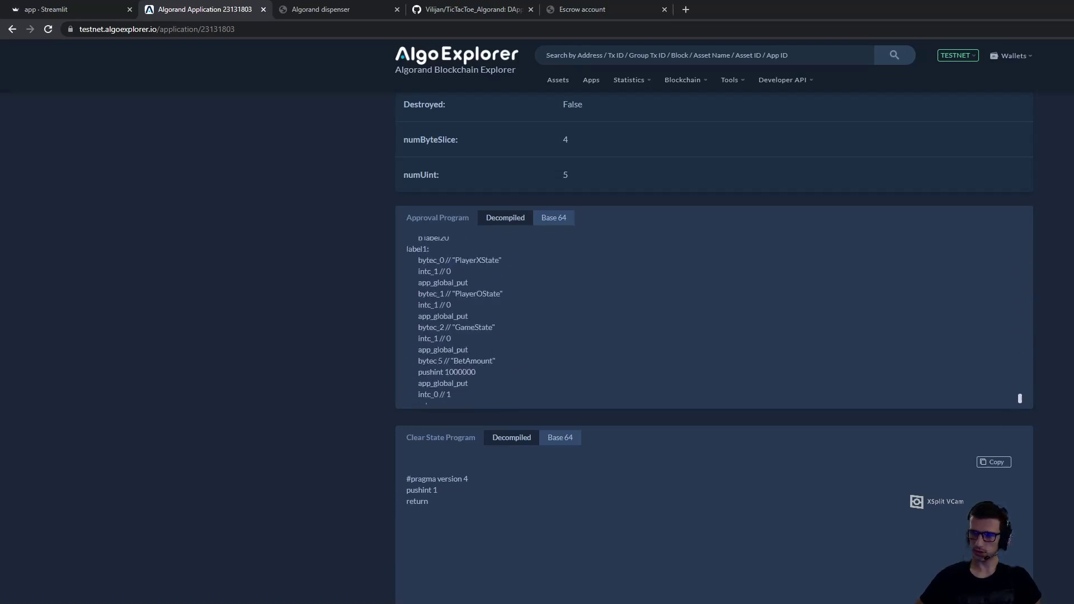
scroll(713, 347, "down", 5)
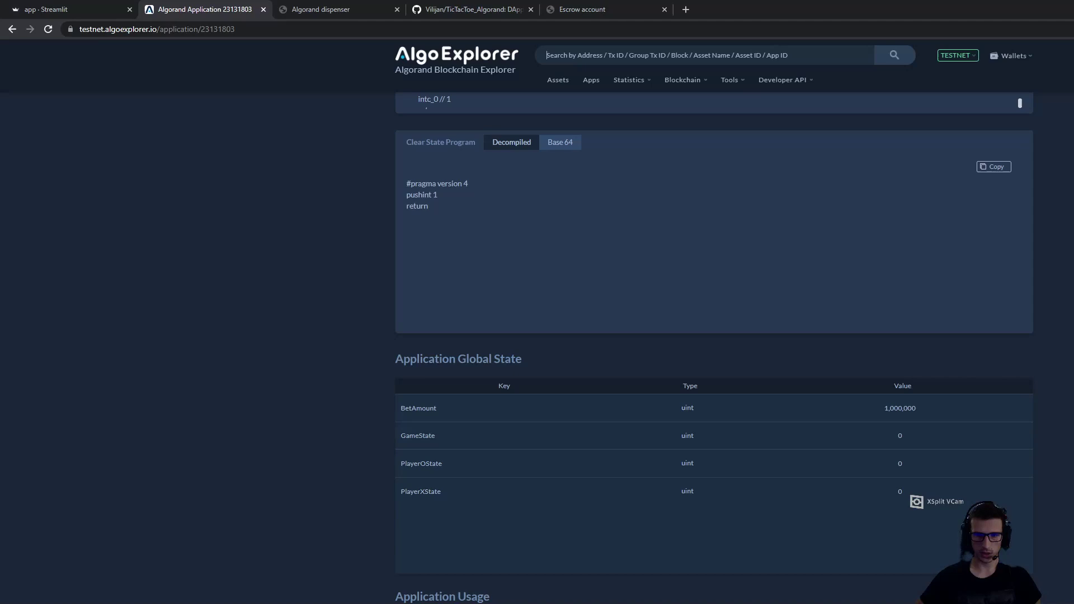
scroll(714, 347, "up", 2)
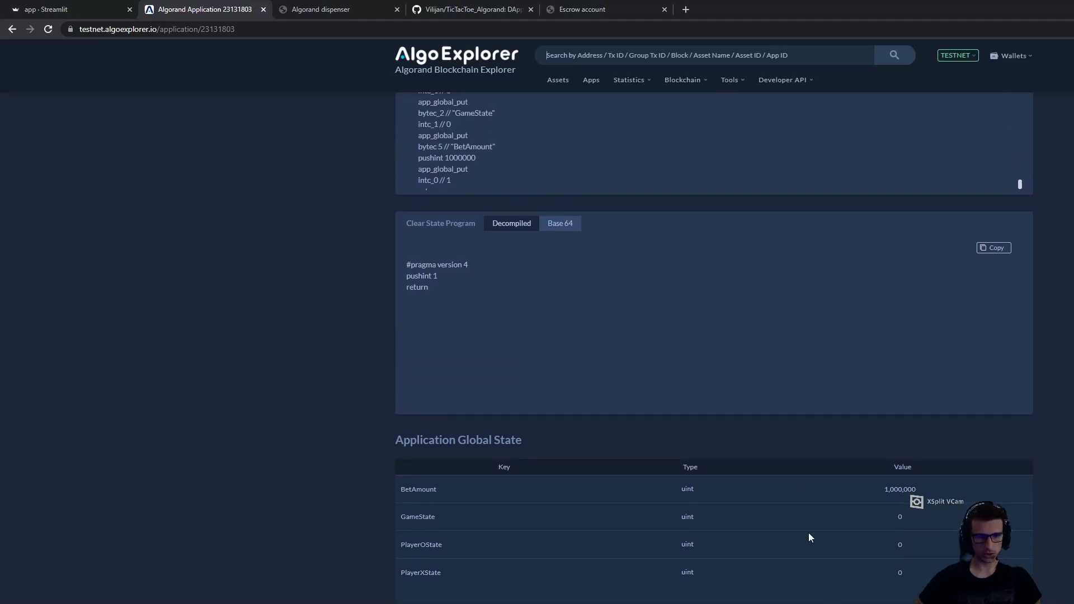
scroll(698, 337, "down", 3)
scroll(698, 338, "up", 4)
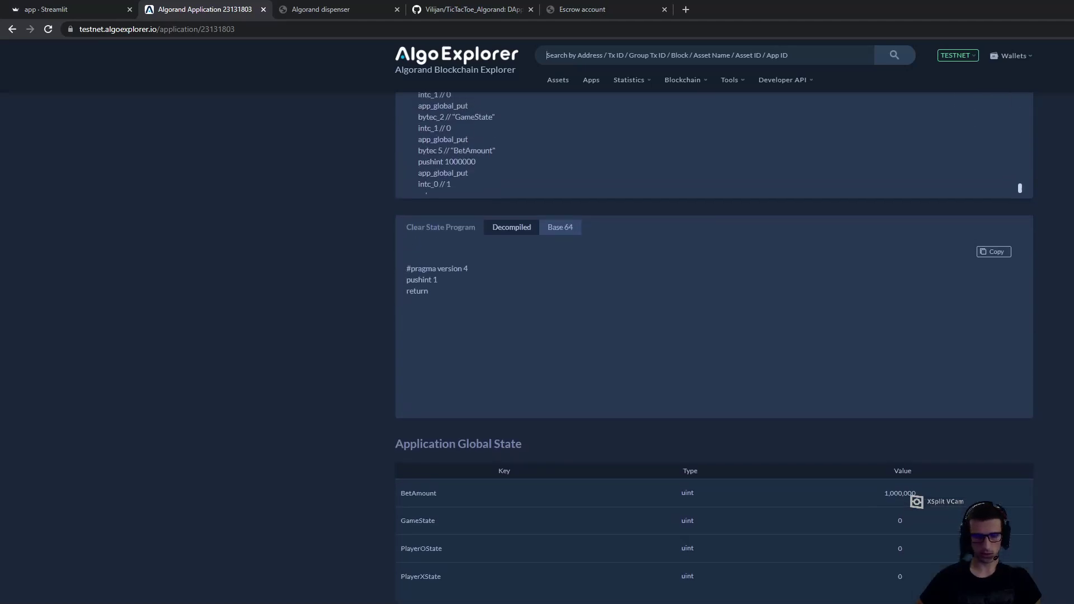
scroll(683, 445, "up", 4)
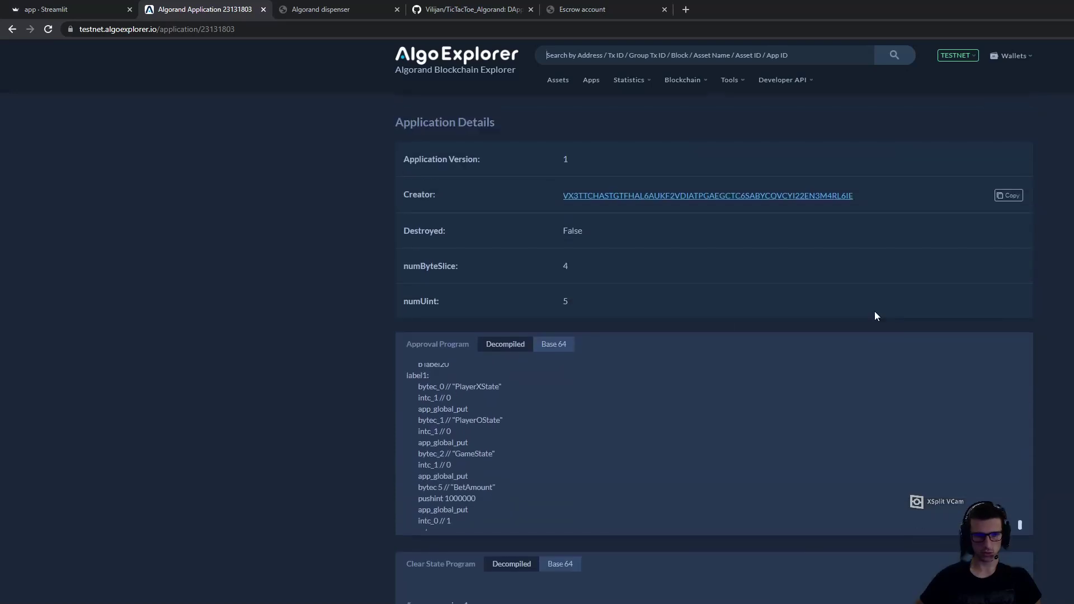
scroll(714, 335, "down", 4)
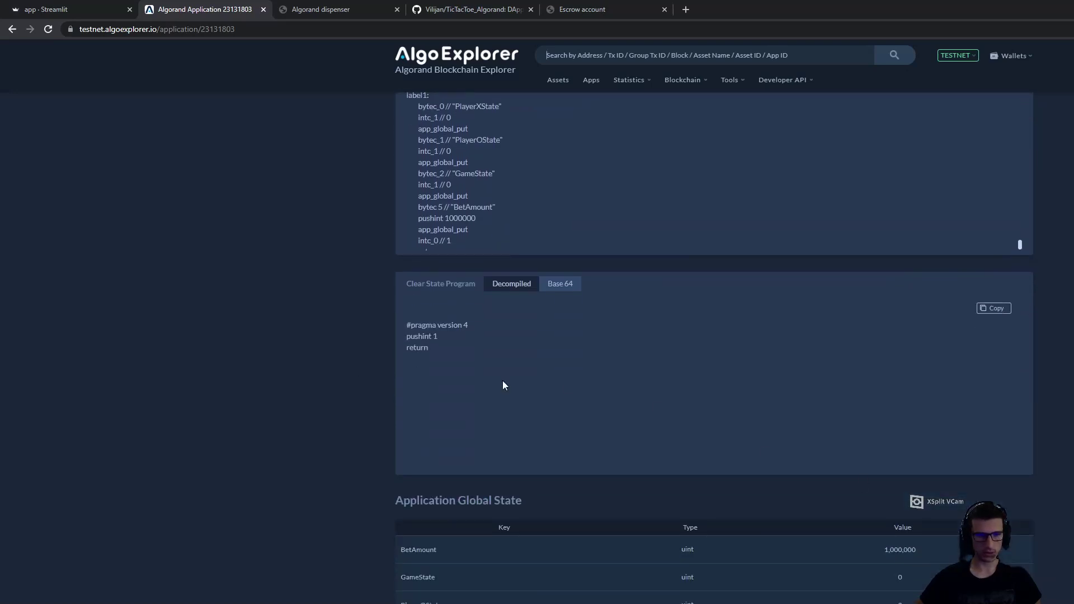
scroll(850, 420, "down", 4)
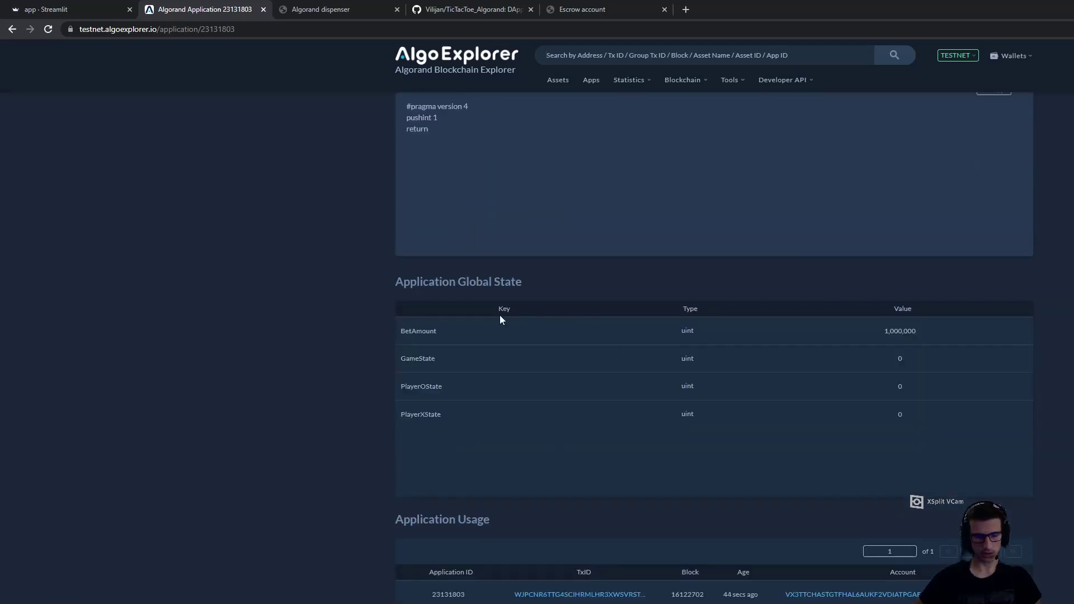
scroll(731, 95, "up", 9)
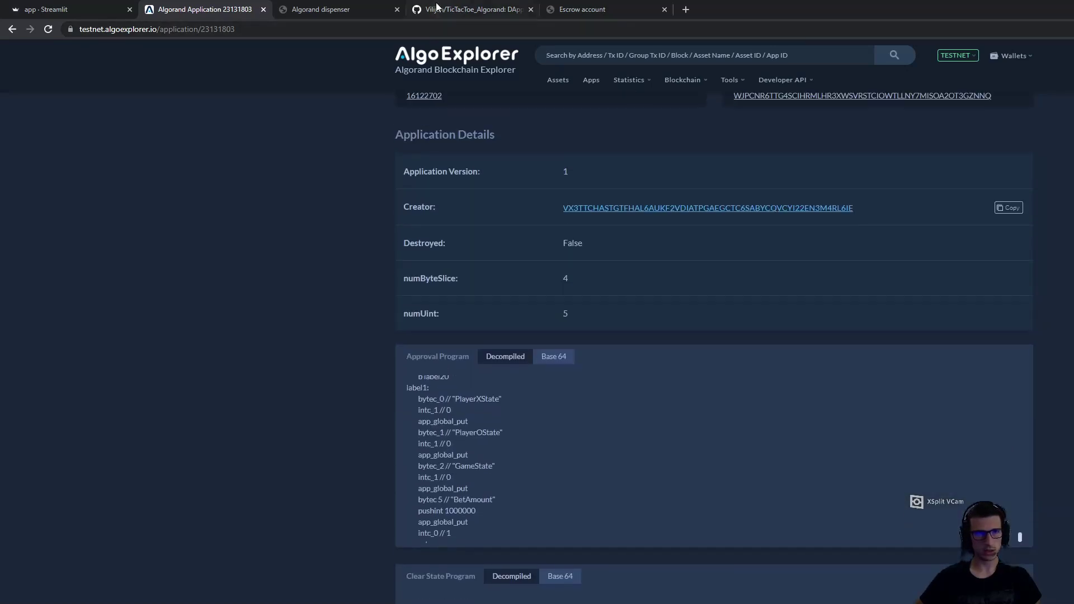
left_click(449, 4)
Skim the TicTacToe_Solution.md overview, then return to the repo and the Streamlit app
left_click(233, 540)
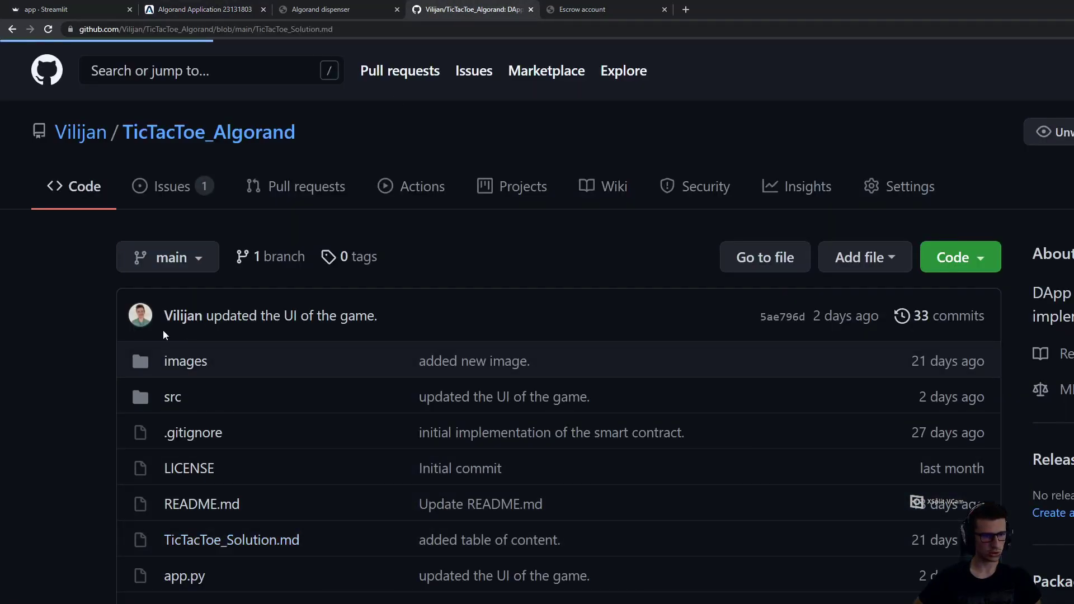
scroll(765, 102, "down", 15)
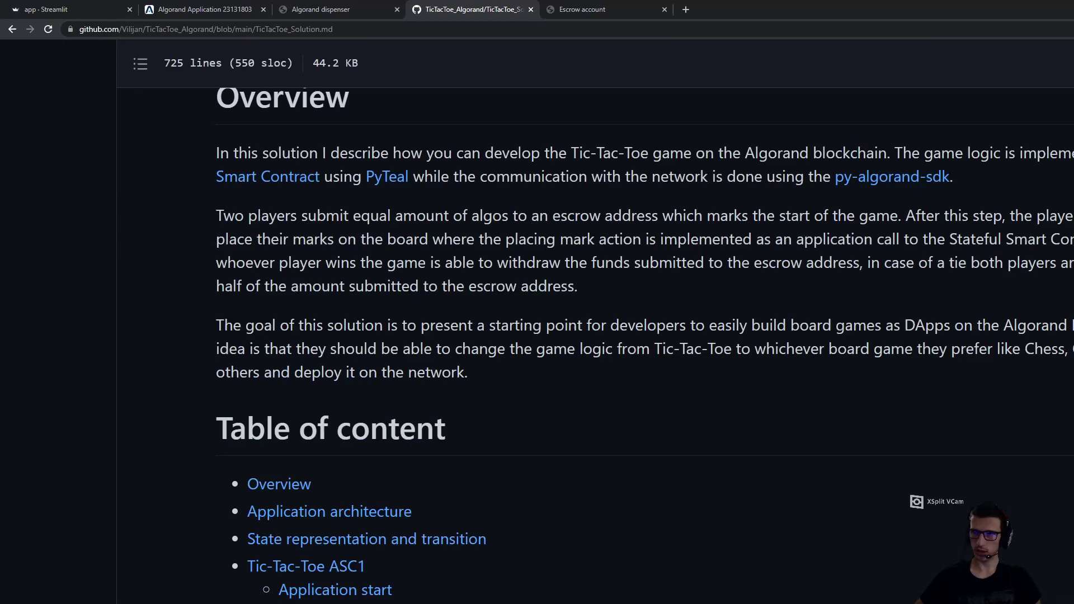
scroll(764, 101, "up", 15)
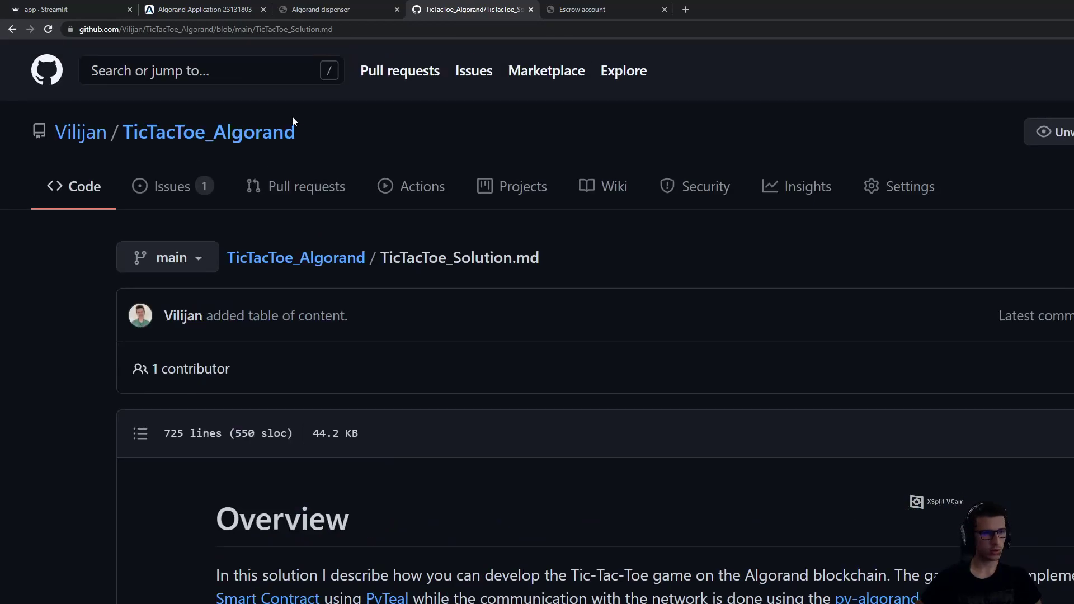
left_click(12, 29)
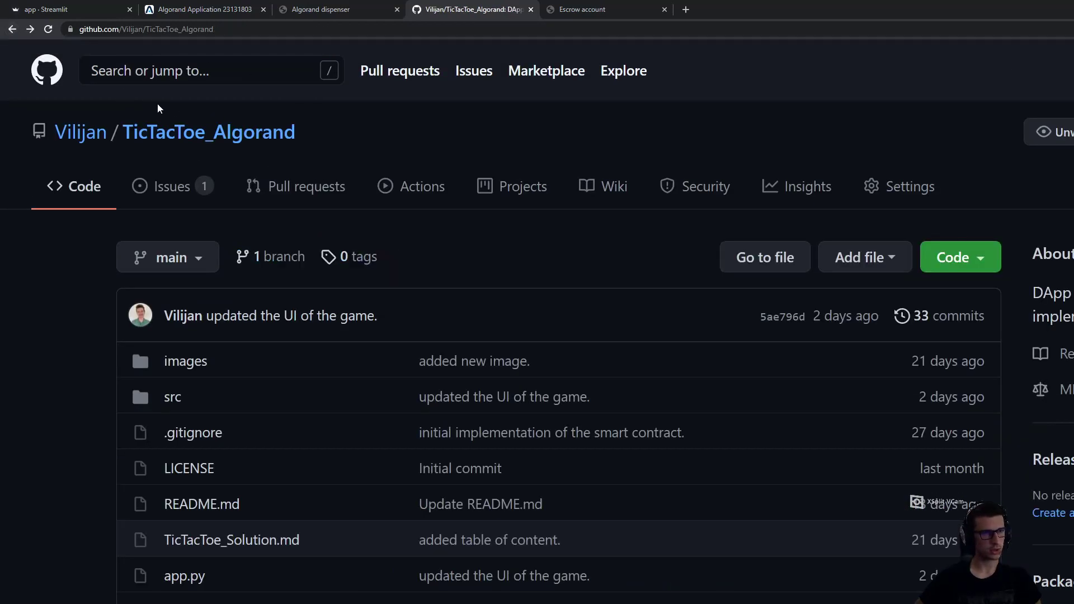
left_click(55, 8)
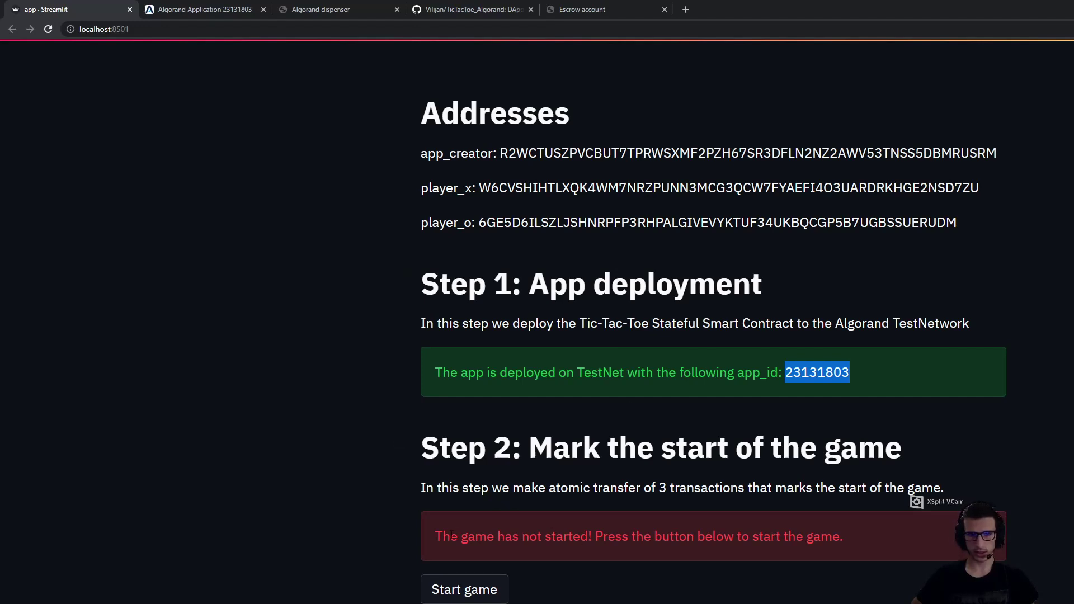
Start the game and select its transaction ID under Submitted transactions
left_click(475, 592)
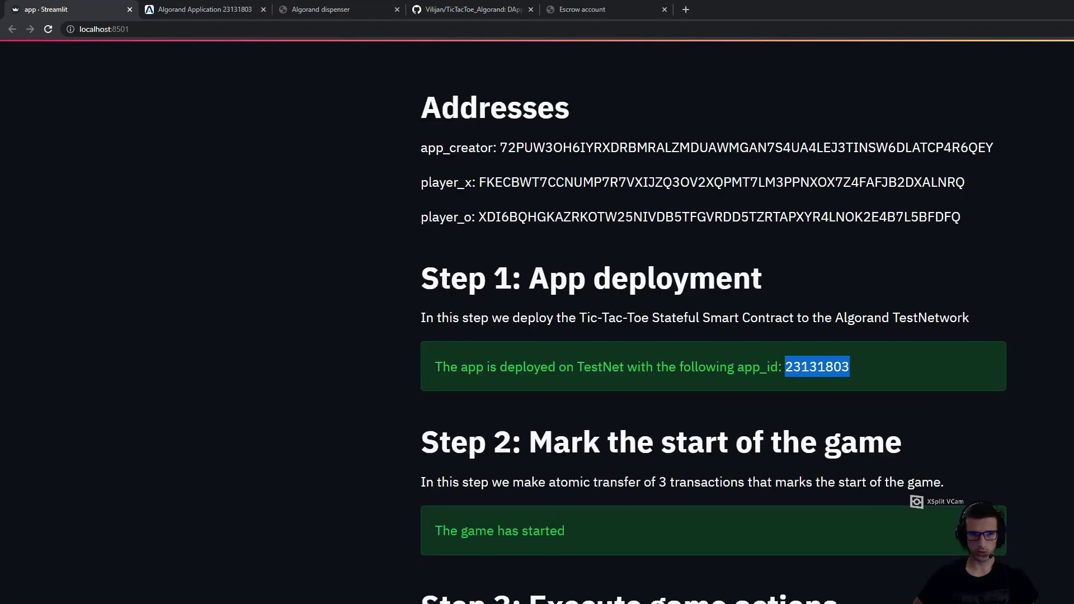
scroll(714, 336, "down", 15)
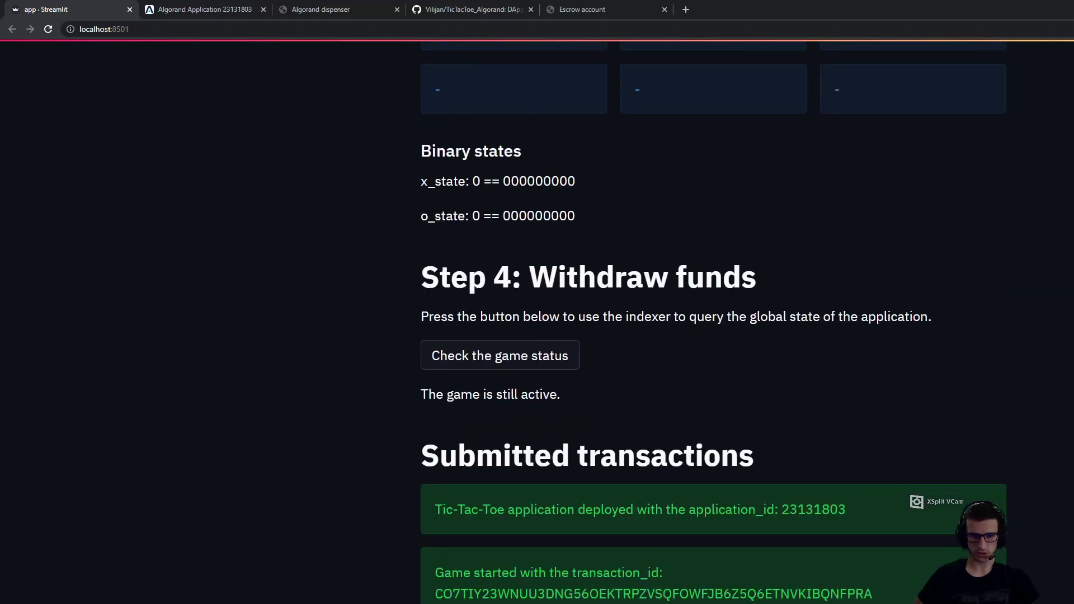
double_click(542, 594)
key("ctrl+c")
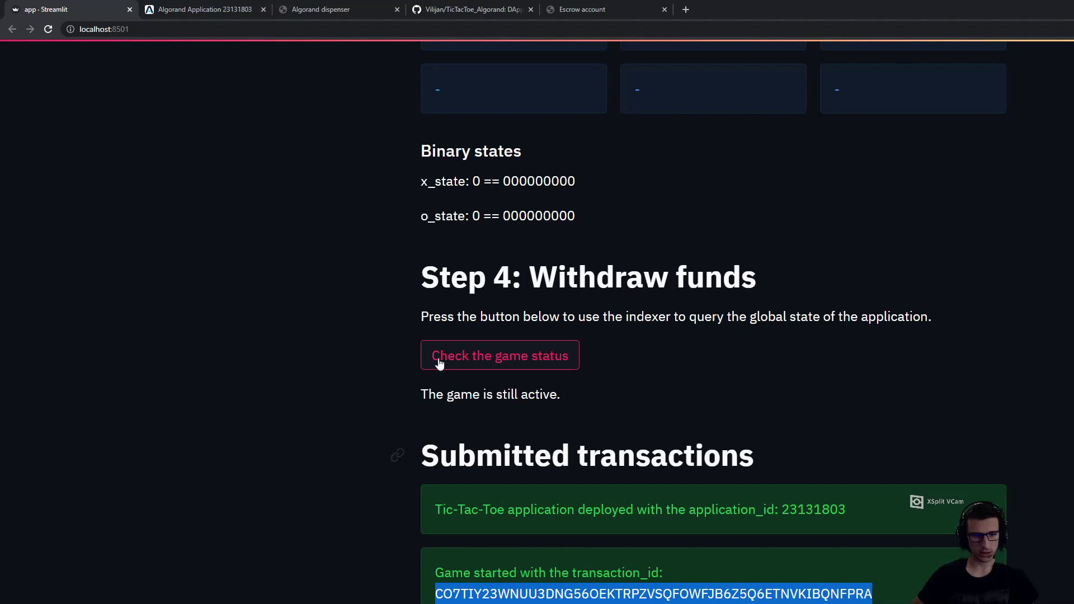
Look up the game-start transaction and inspect its 3-transaction group and sender account
left_click(324, 9)
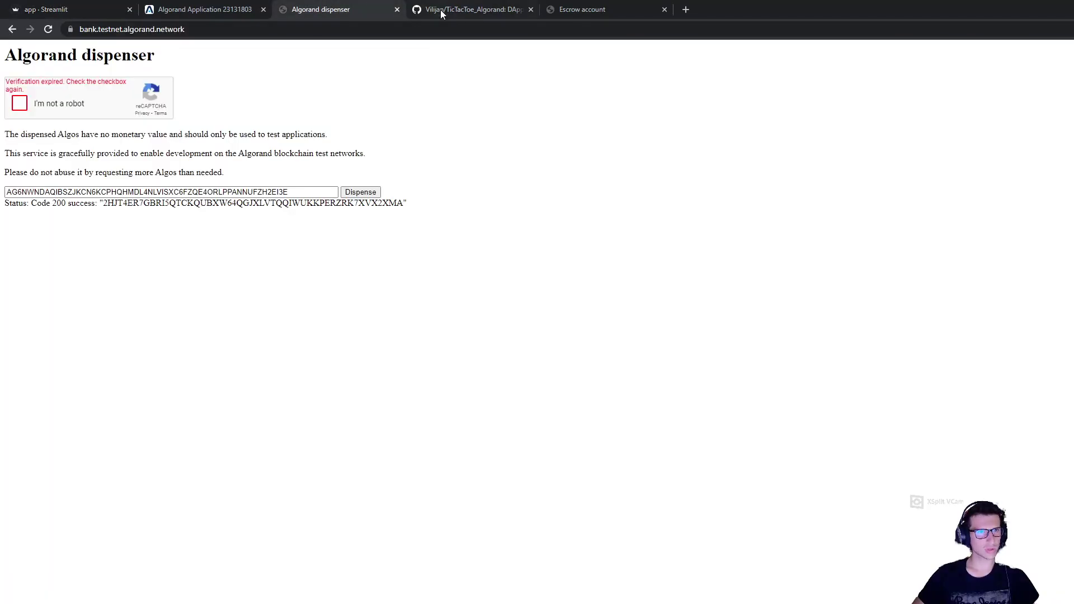
left_click(202, 9)
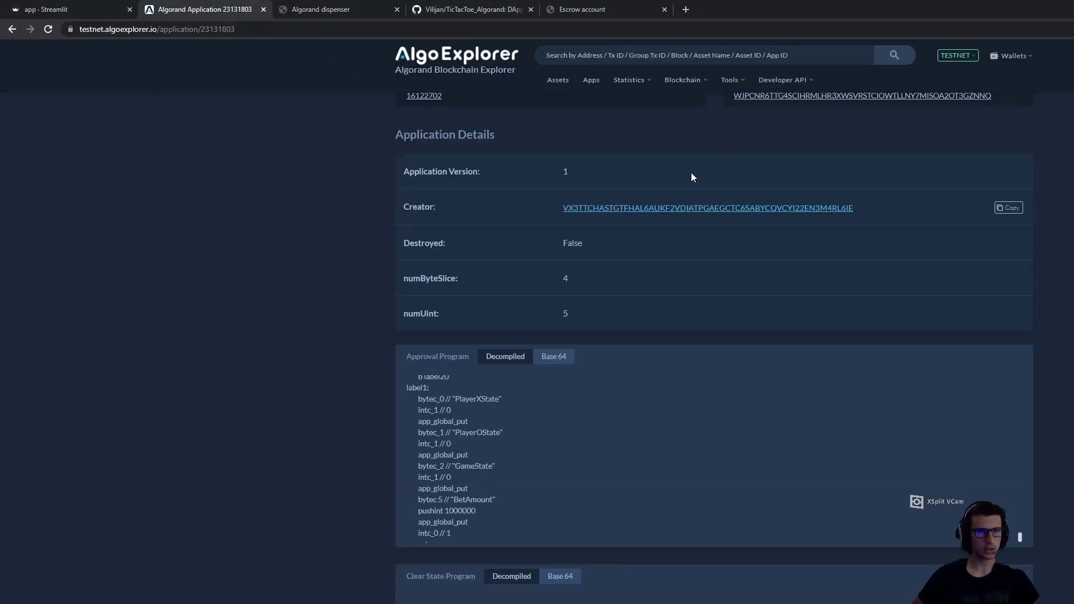
left_click(805, 56)
key("ctrl+v")
left_click(889, 60)
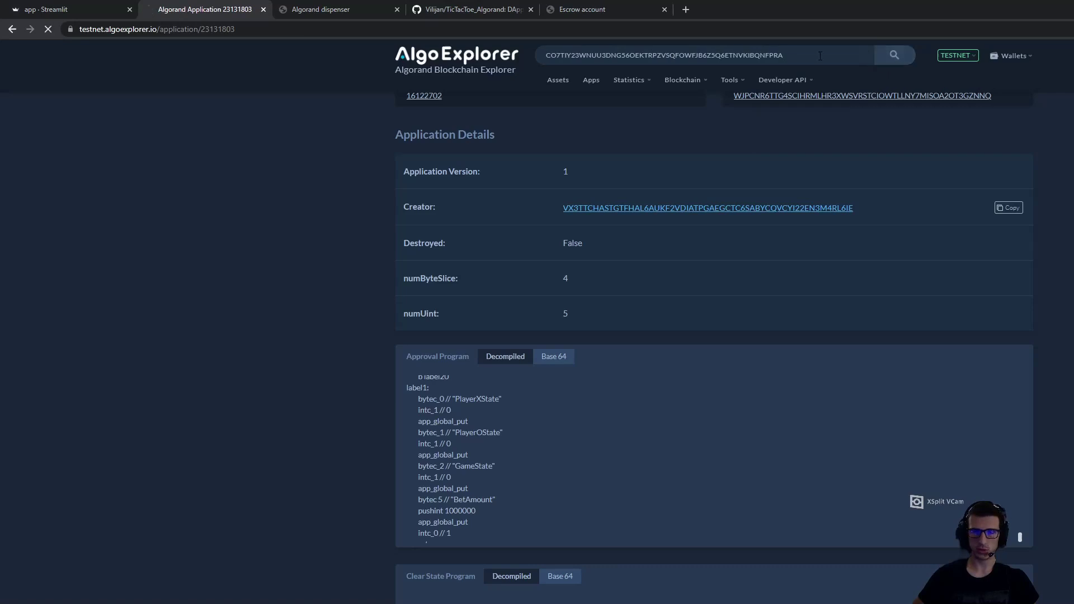
left_click(594, 282)
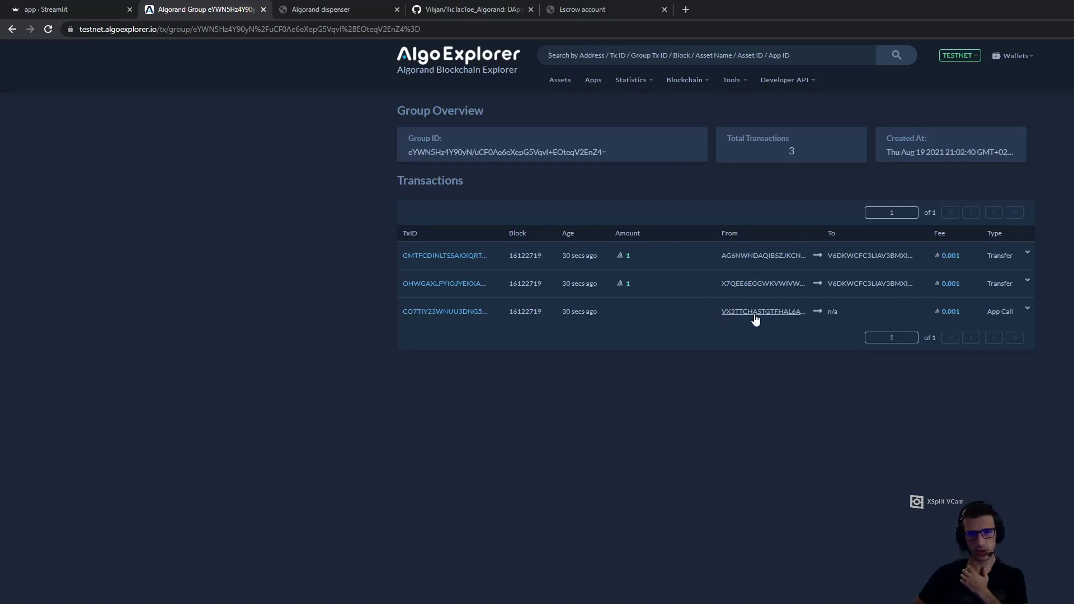
left_click(730, 312)
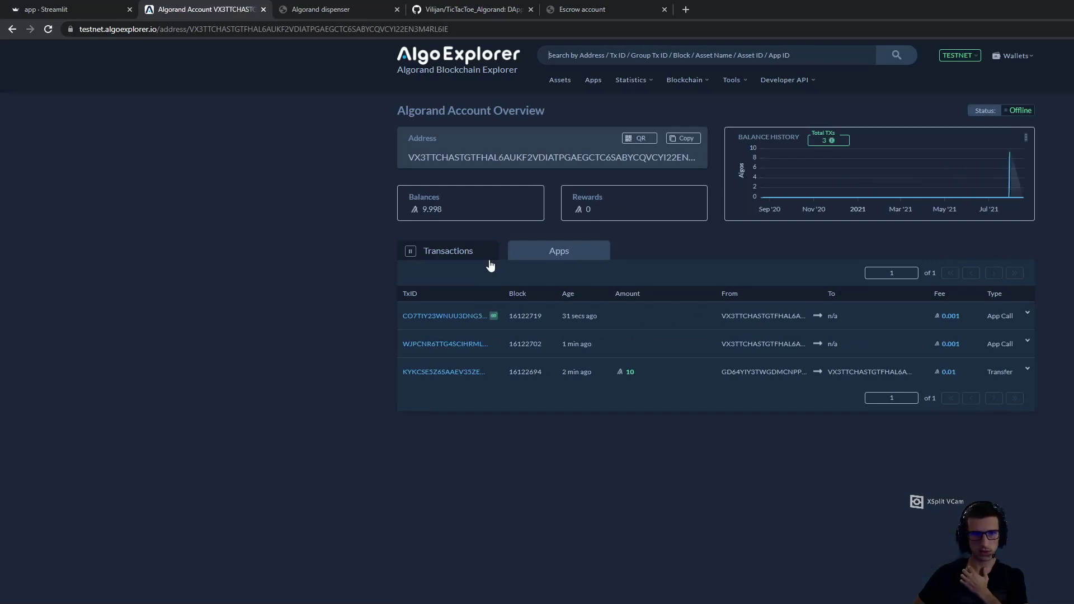
left_click(11, 28)
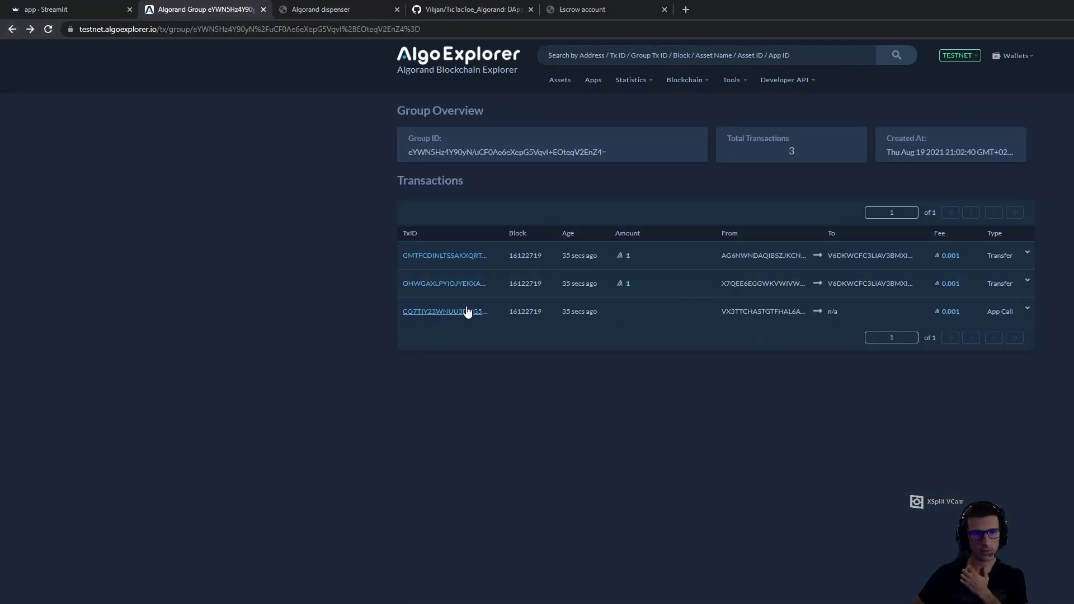
Copy application id 23131803 from the Streamlit app
left_click(128, 16)
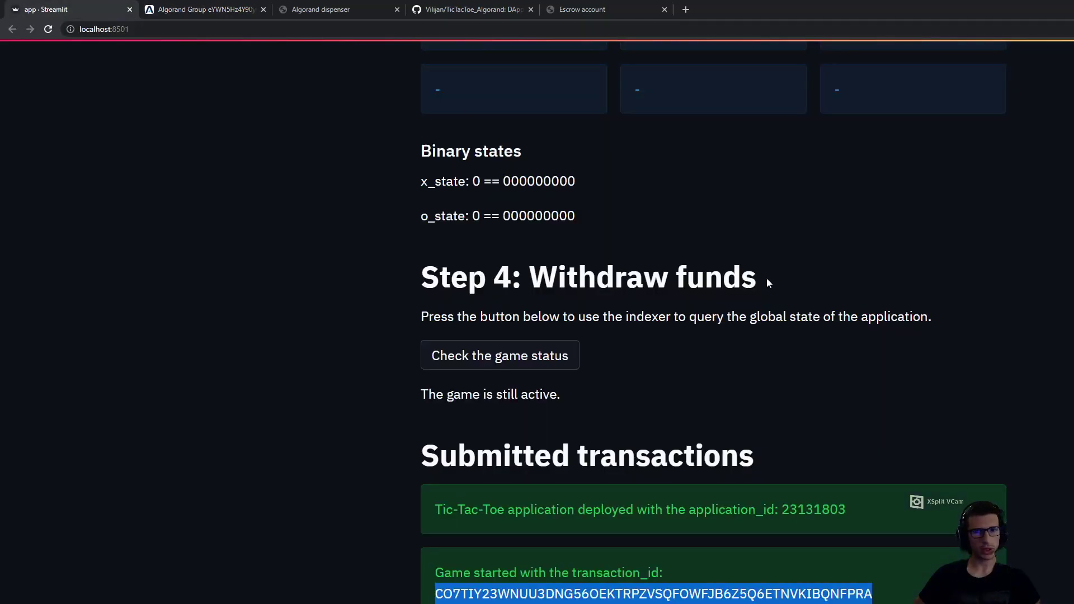
double_click(833, 508)
key("ctrl+c")
left_click(213, 5)
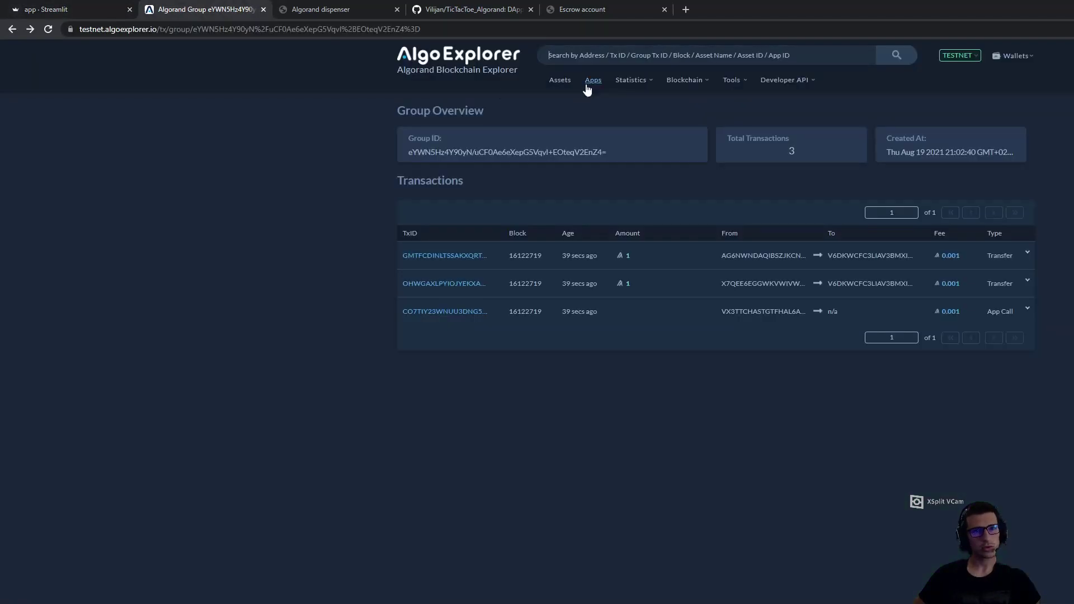
Search AlgoExplorer for application 23131803 and scroll its page
left_click(746, 60)
key("ctrl+v")
left_click(892, 56)
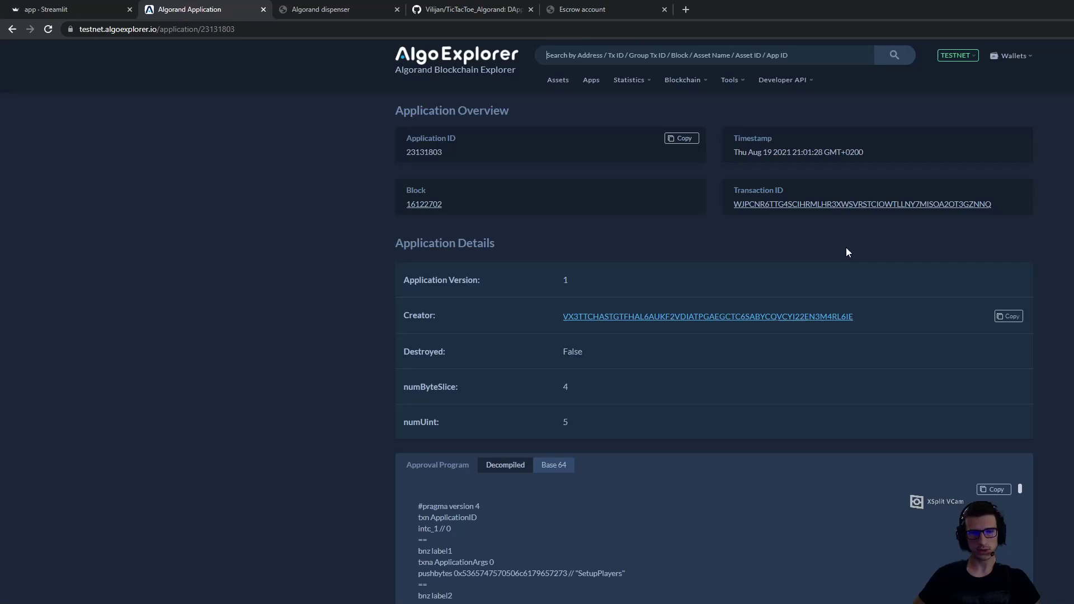
scroll(846, 252, "down", 9)
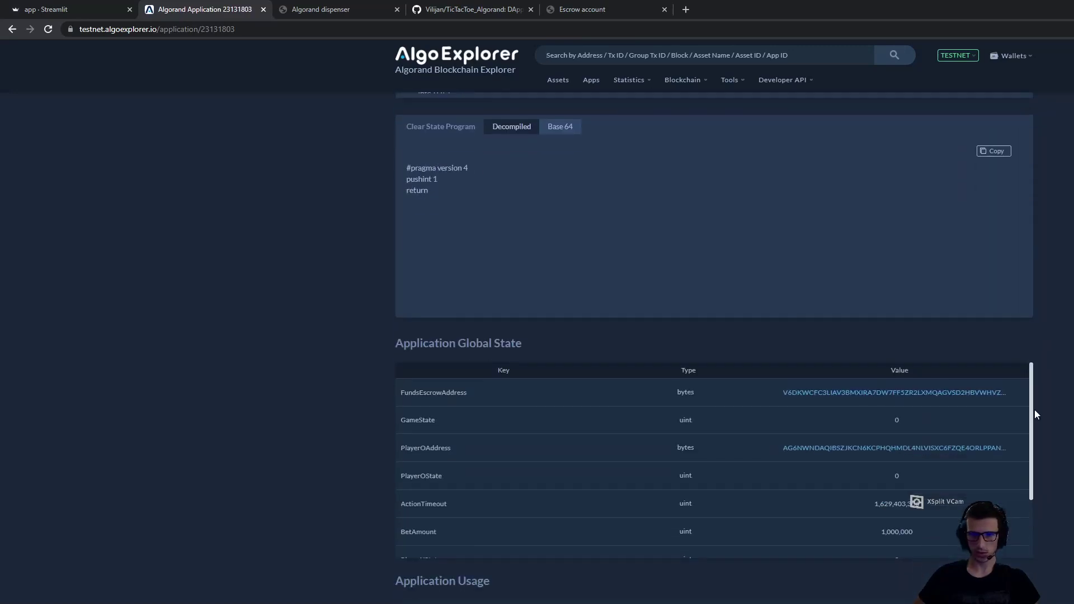
scroll(1032, 405, "down", 1)
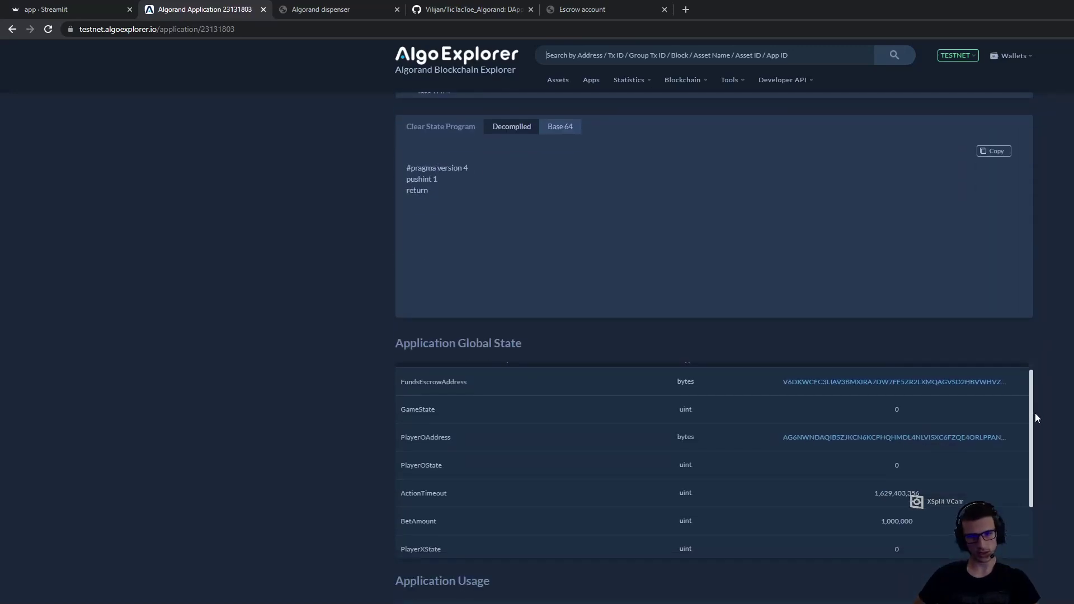
scroll(1033, 404, "up", 1)
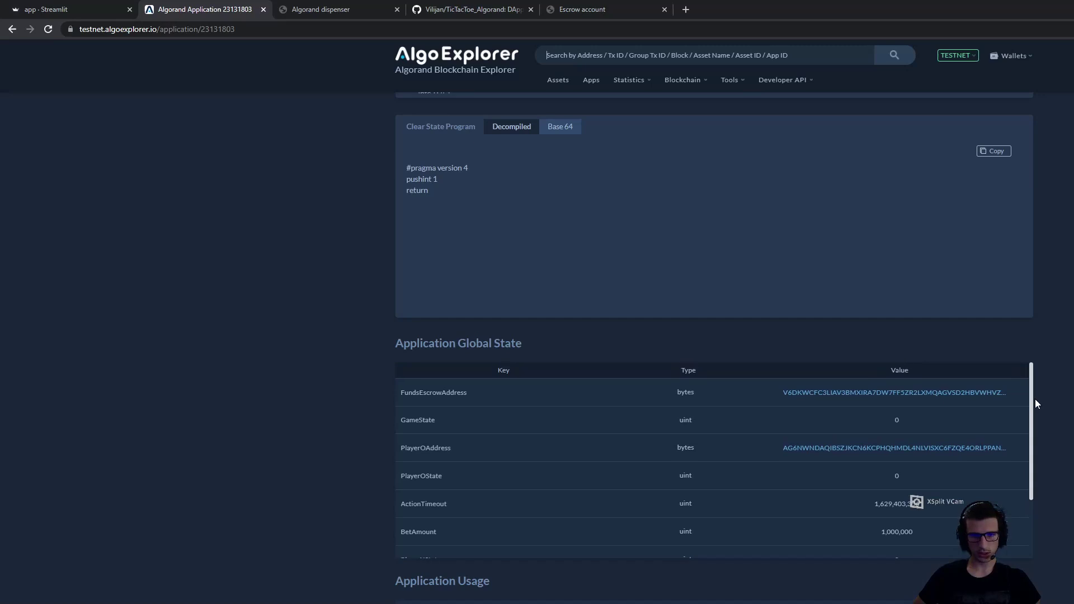
Check the escrow account in a new tab, then review global state: GameState 0, BetAmount 1,000,000
right_click(835, 394)
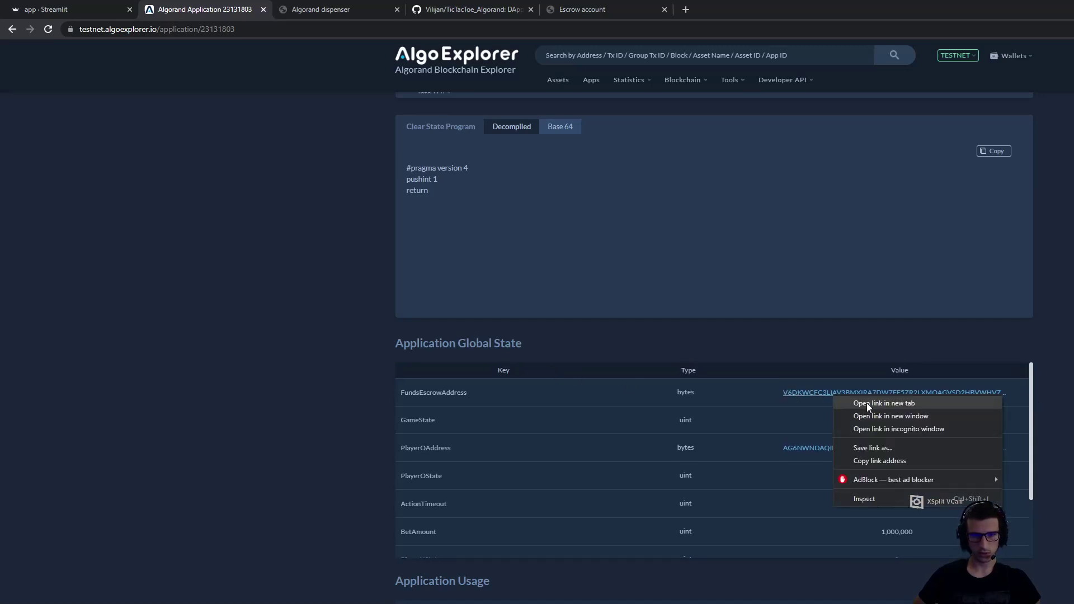
left_click(866, 403)
left_click(335, 9)
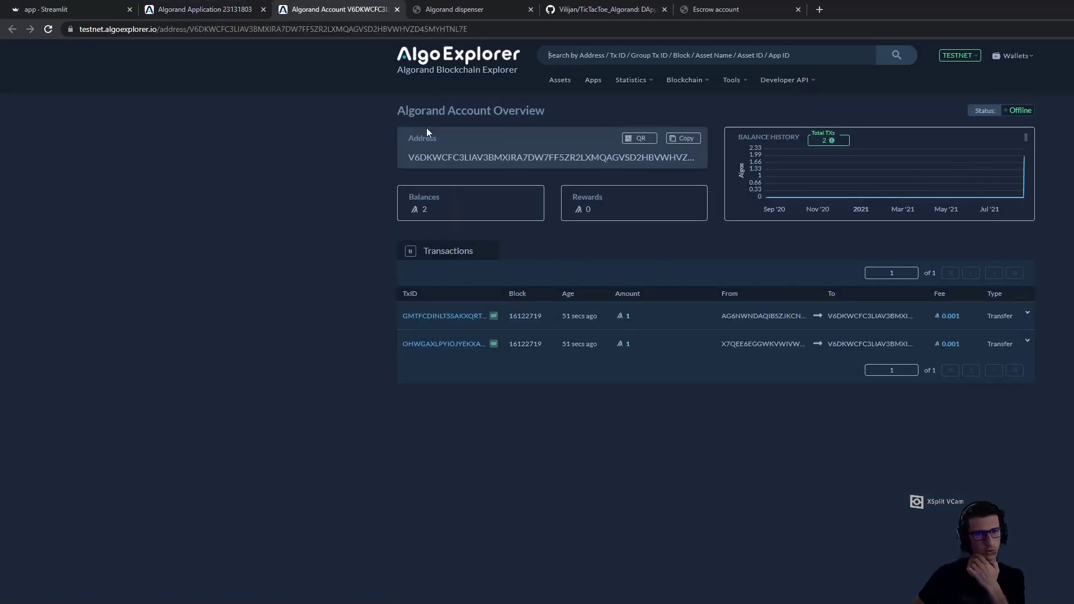
key("ctrl+w")
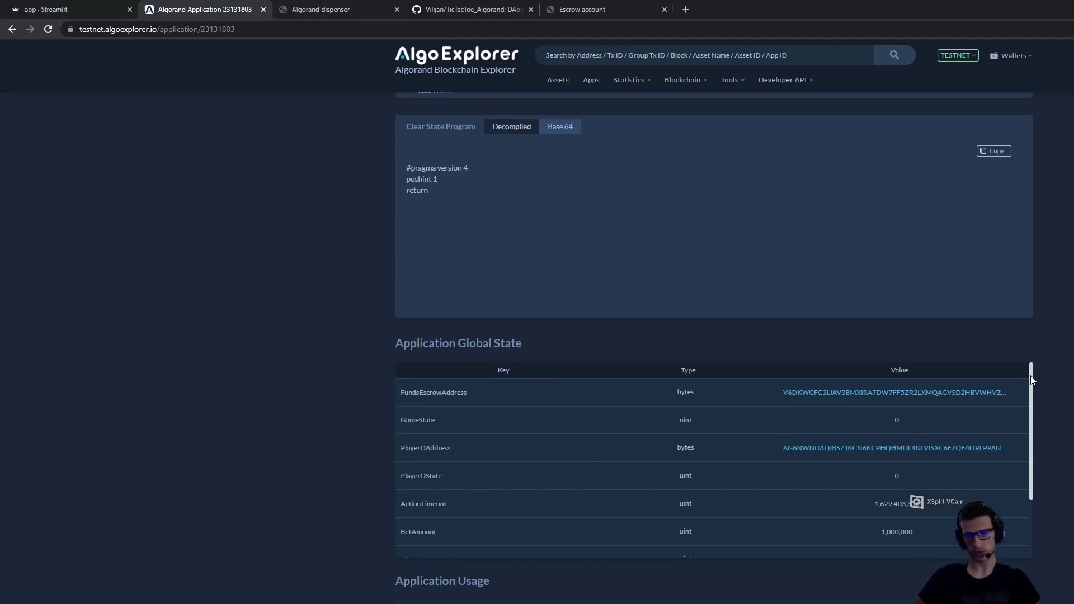
left_click_drag(1032, 377, 1033, 468)
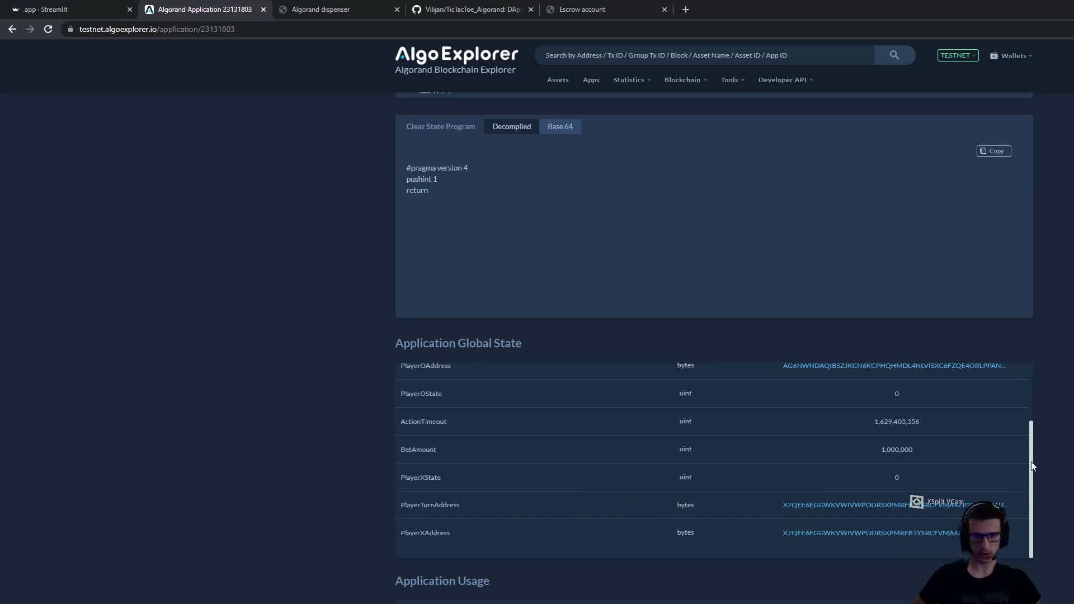
scroll(1031, 462, "up", 2)
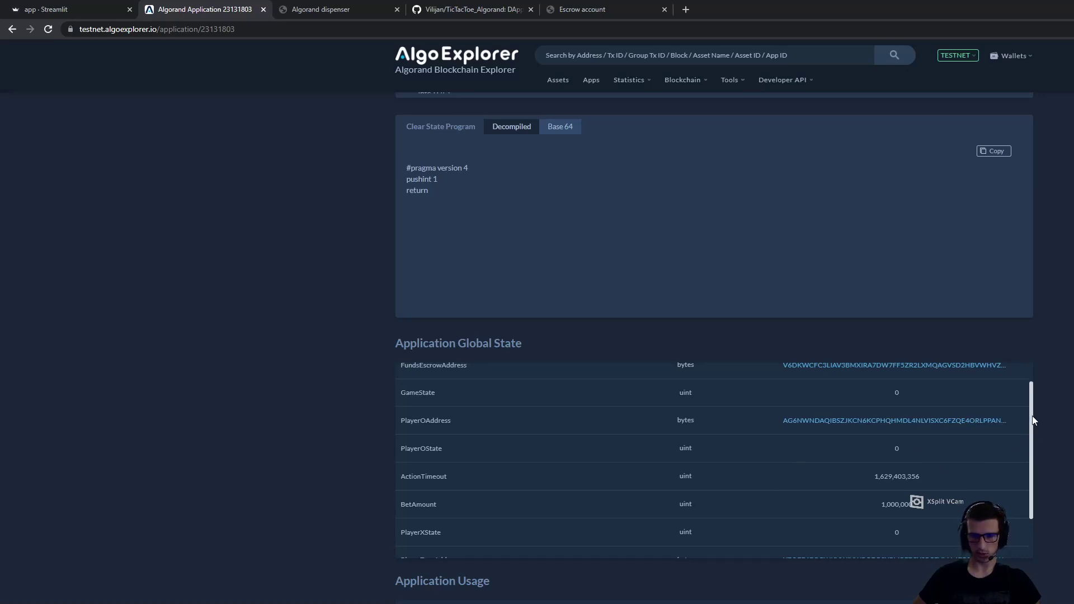
scroll(1033, 442, "down", 1)
scroll(1033, 449, "up", 2)
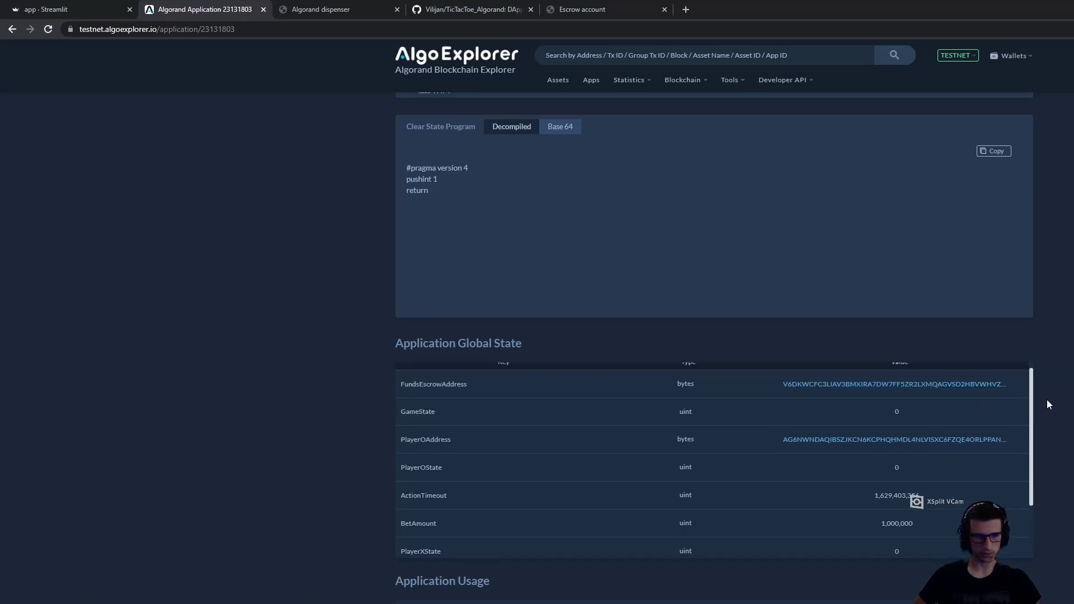
Play X at Action position 0, filling the top-left cell and passing the turn to O
left_click(72, 9)
scroll(501, 323, "up", 13)
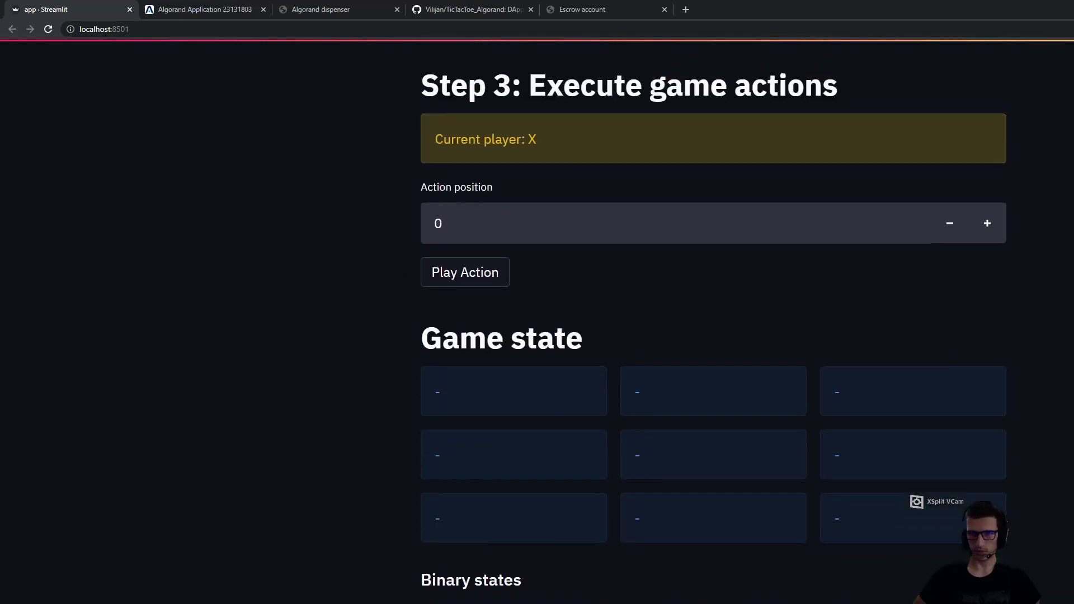
scroll(502, 324, "down", 2)
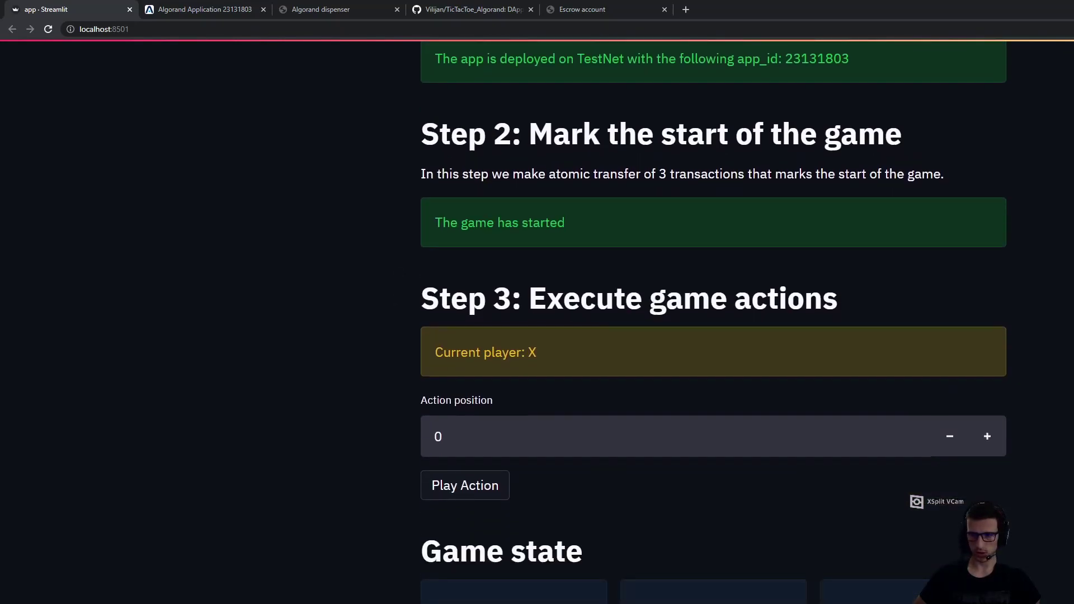
scroll(669, 569, "down", 2)
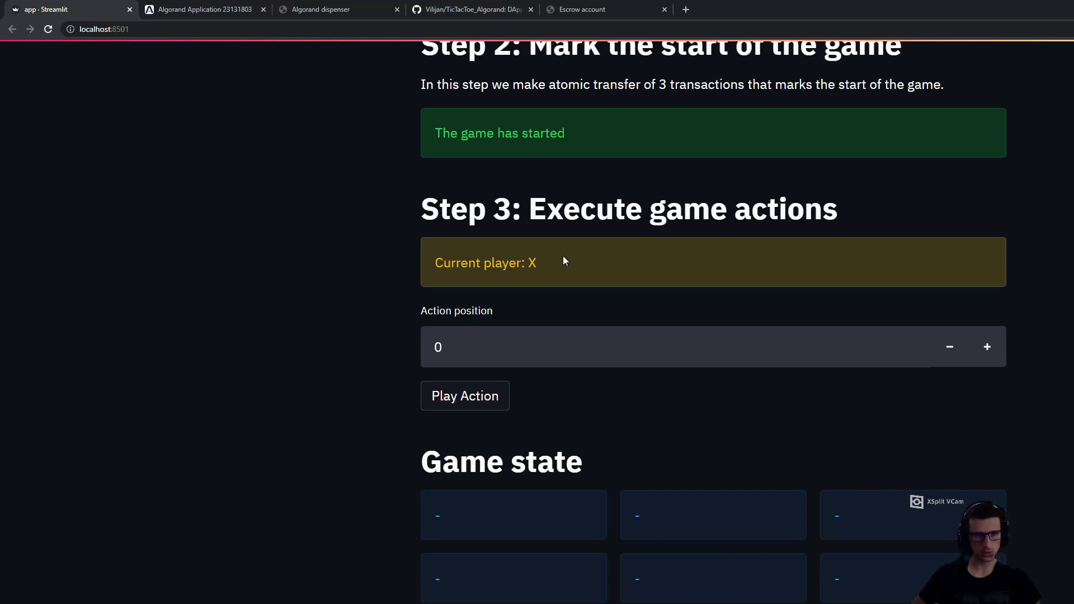
left_click(470, 404)
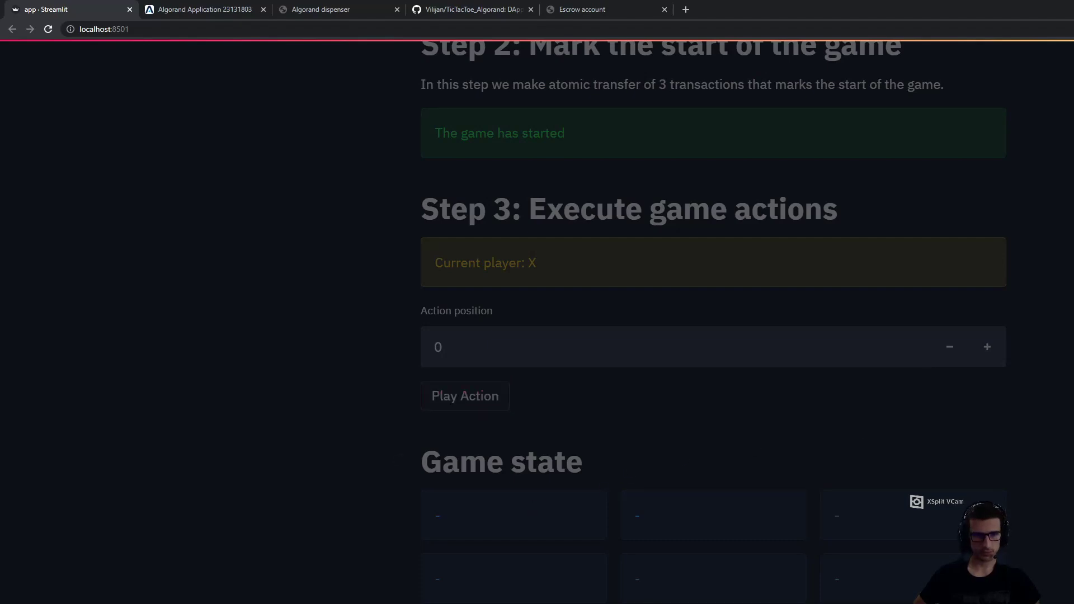
scroll(713, 319, "down", 3)
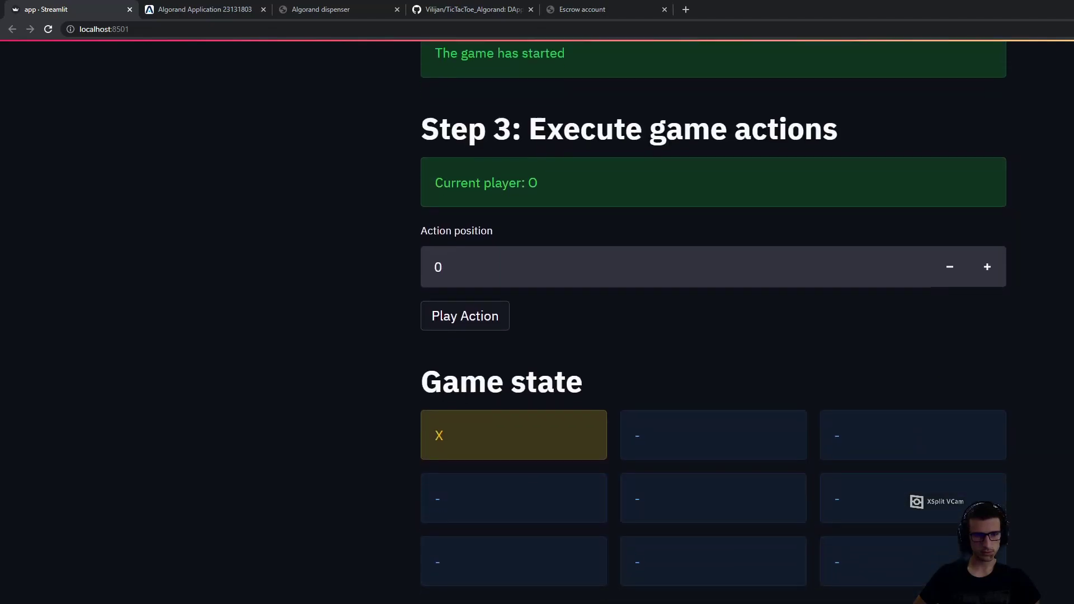
scroll(657, 396, "down", 1)
scroll(656, 396, "up", 2)
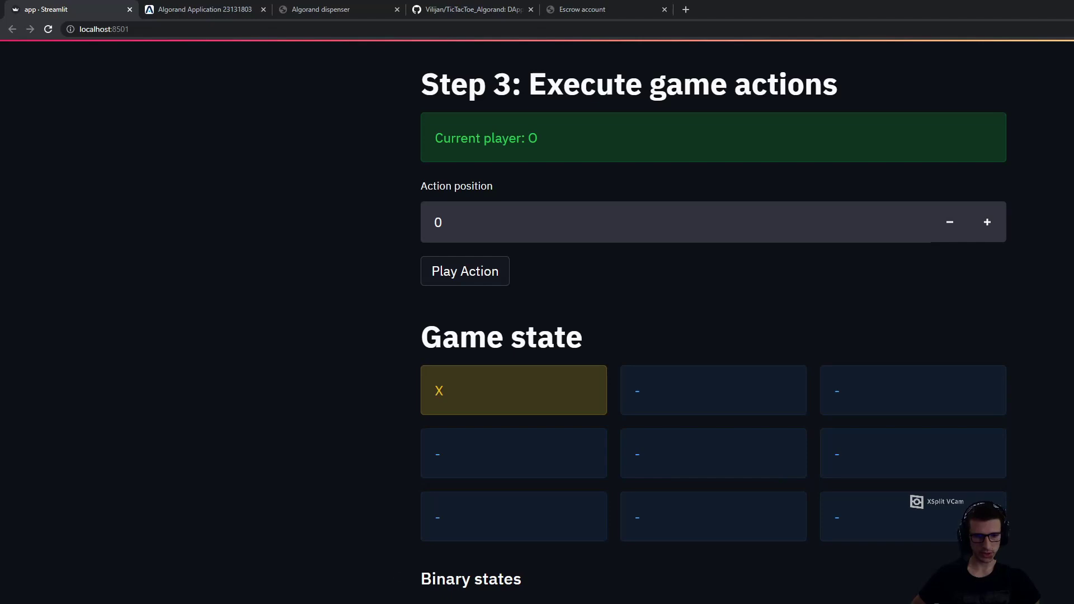
scroll(713, 322, "down", 9)
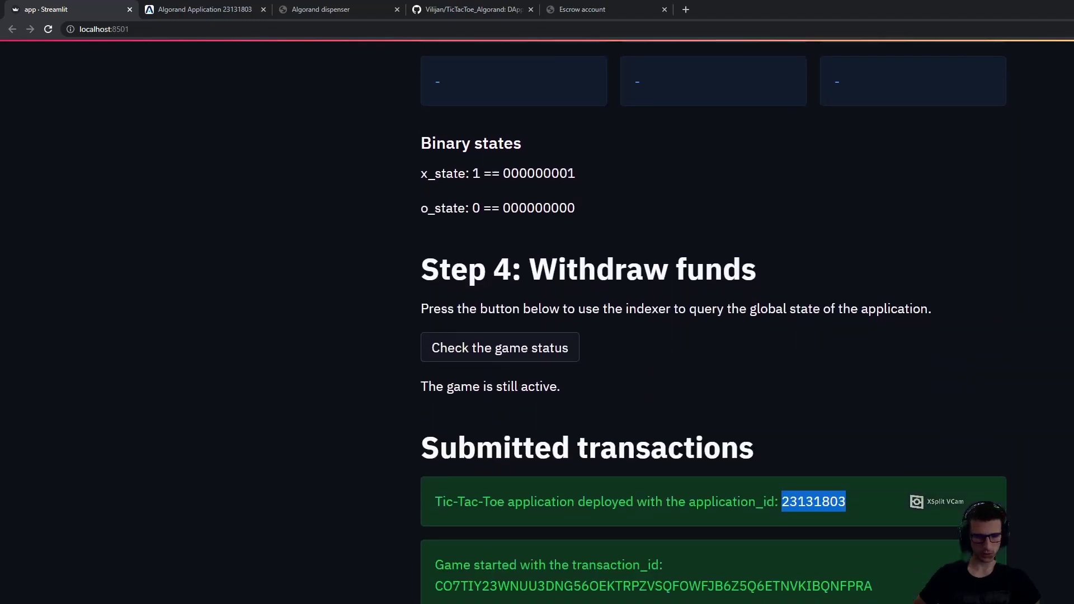
scroll(713, 321, "up", 2)
scroll(714, 321, "up", 9)
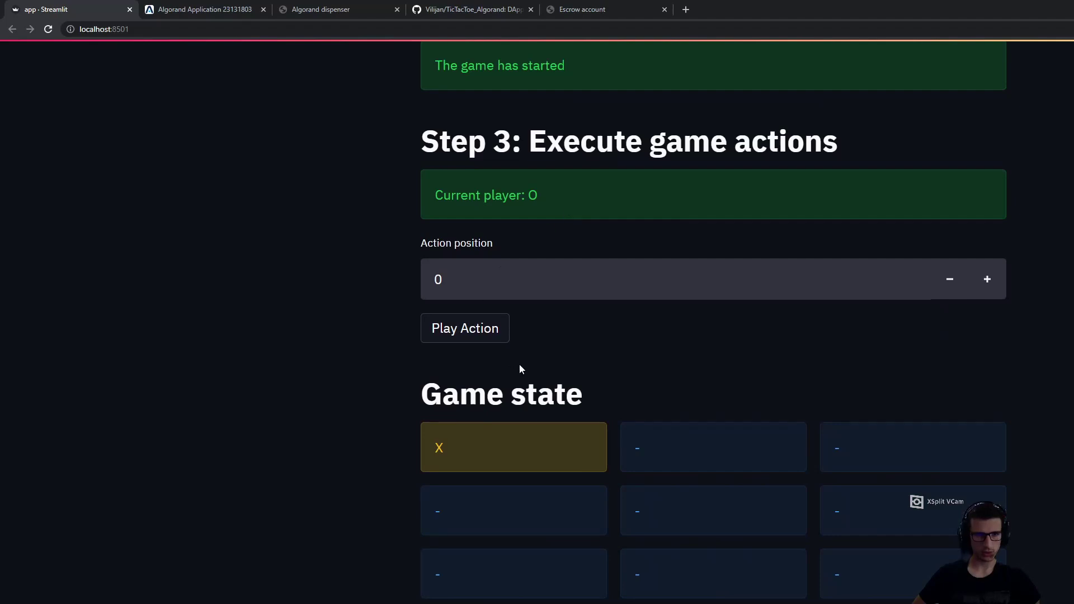
Play O's move at position 2, the top-right cell
left_click(466, 276)
key("BackSpace")
type("2")
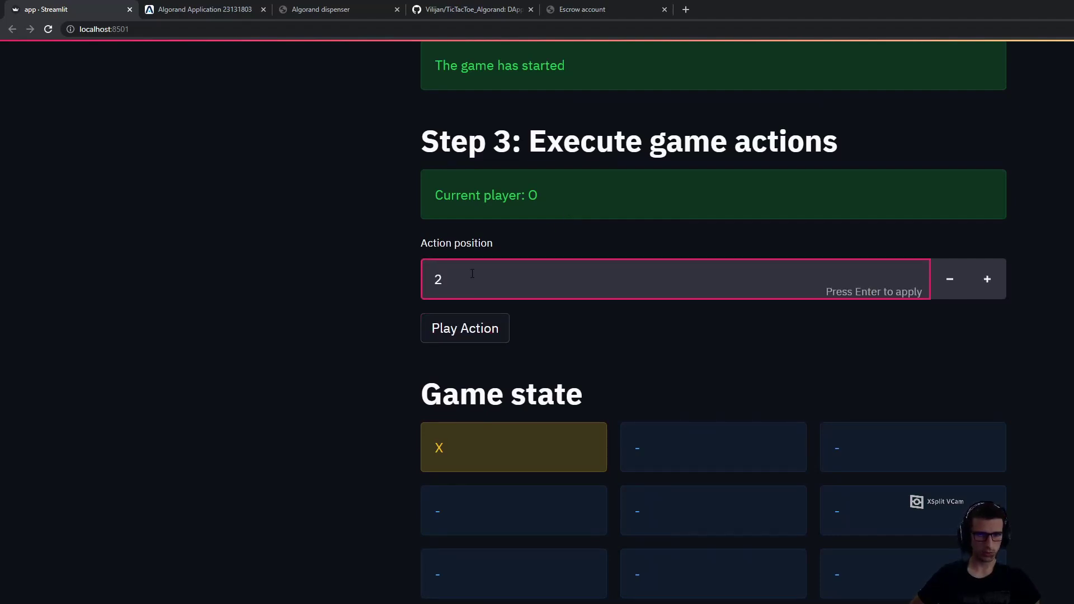
left_click(465, 335)
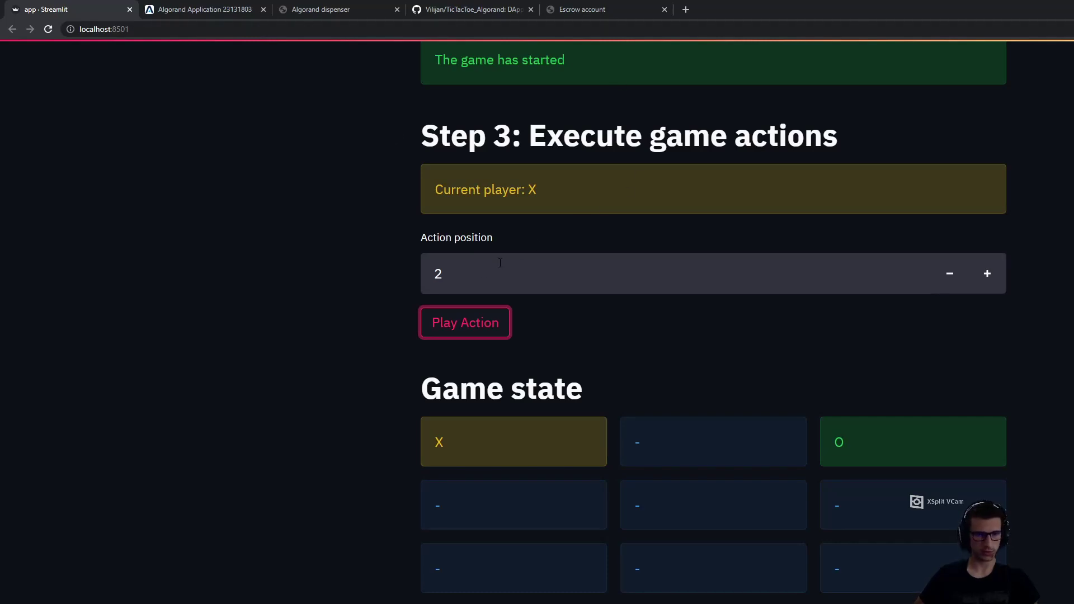
Play X's move at position 4, the centre cell, passing the turn to O
left_click(476, 270)
key("BackSpace")
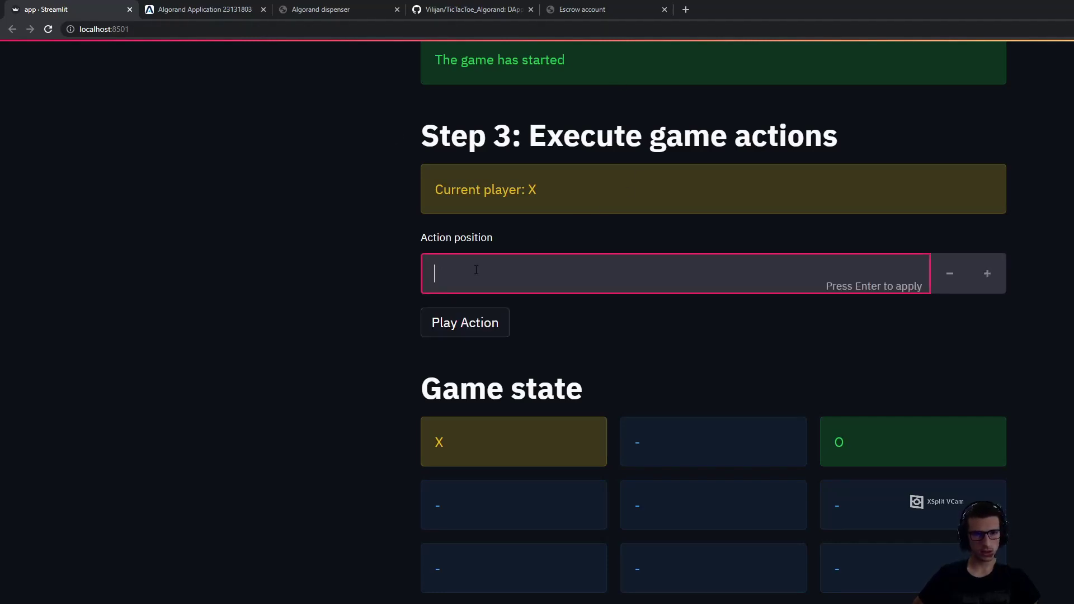
type("4")
left_click(465, 325)
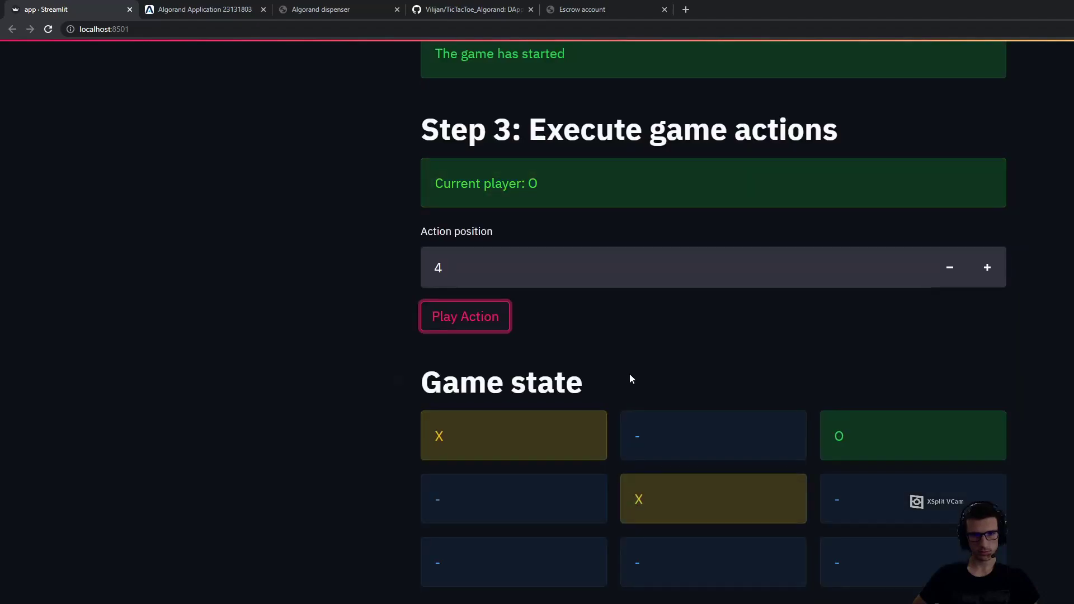
Submit O's move on occupied position 4 and confirm the transaction is rejected
left_click(507, 267)
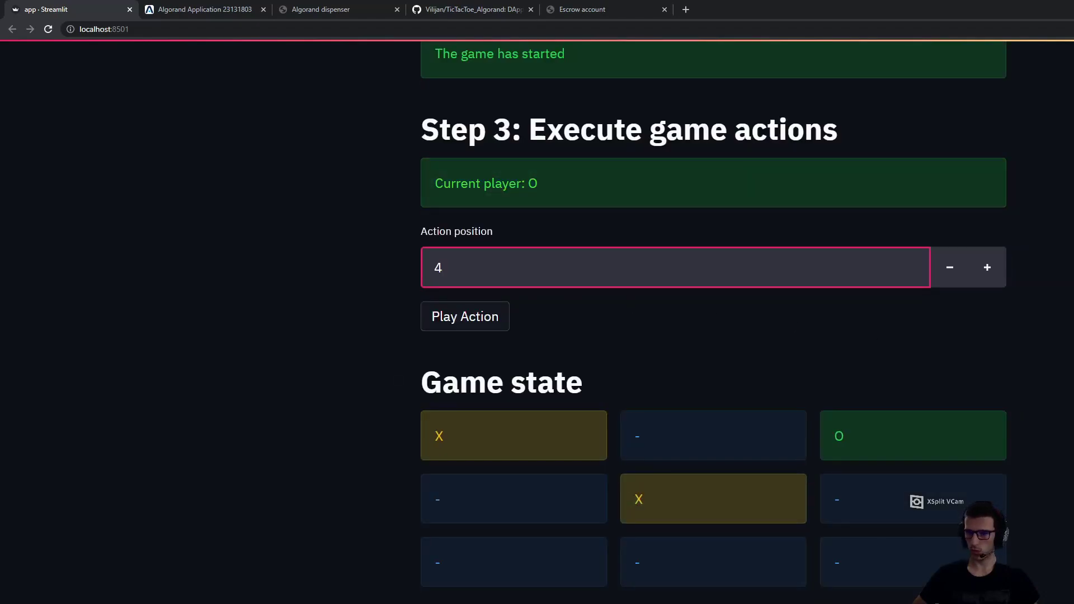
scroll(713, 335, "down", 5)
scroll(713, 336, "up", 5)
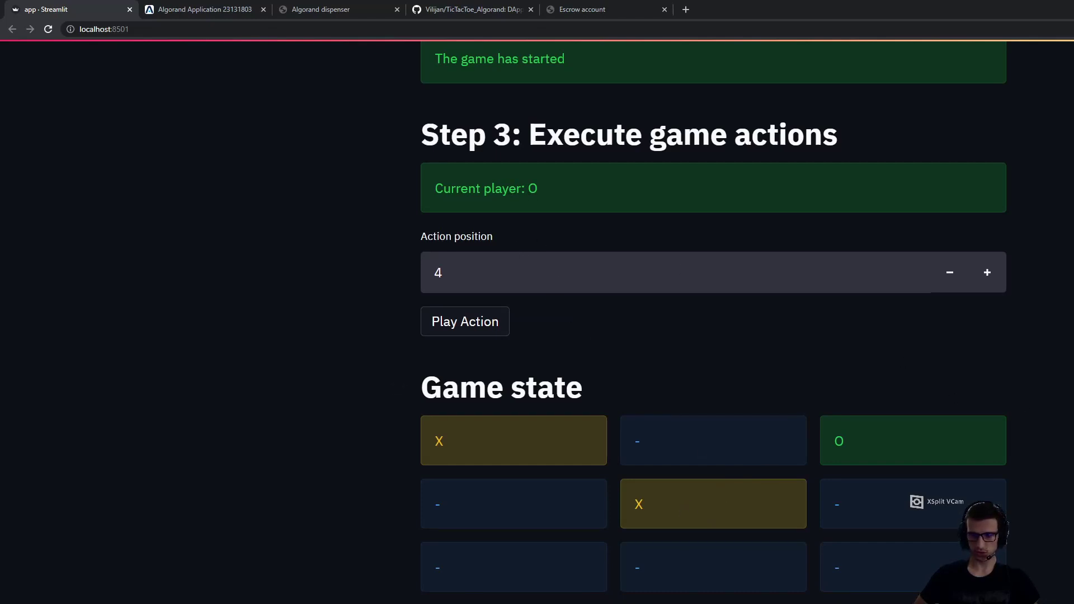
scroll(714, 321, "down", 1)
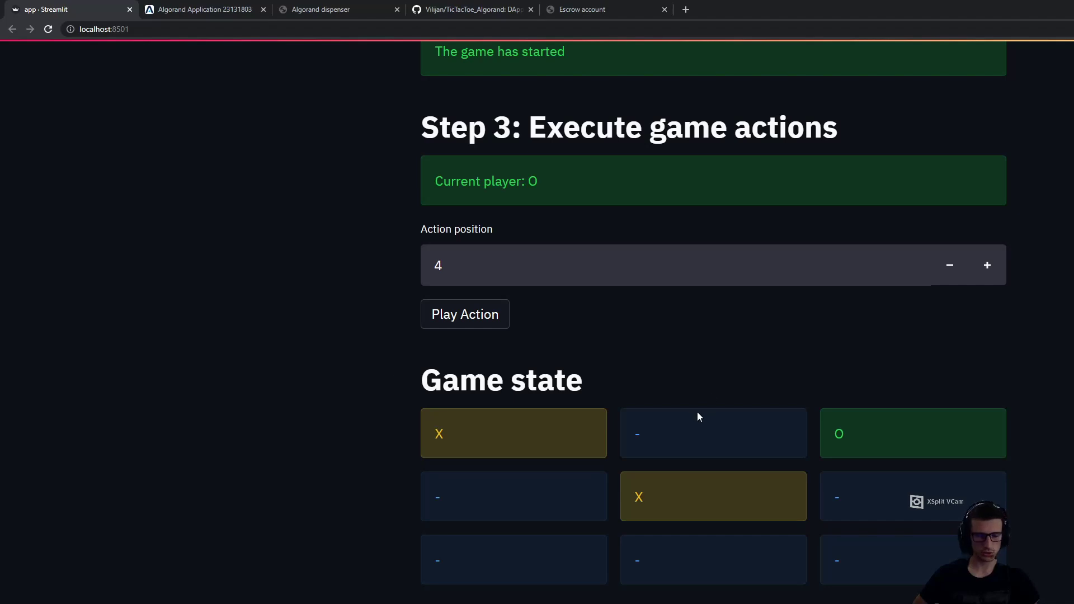
left_click(463, 318)
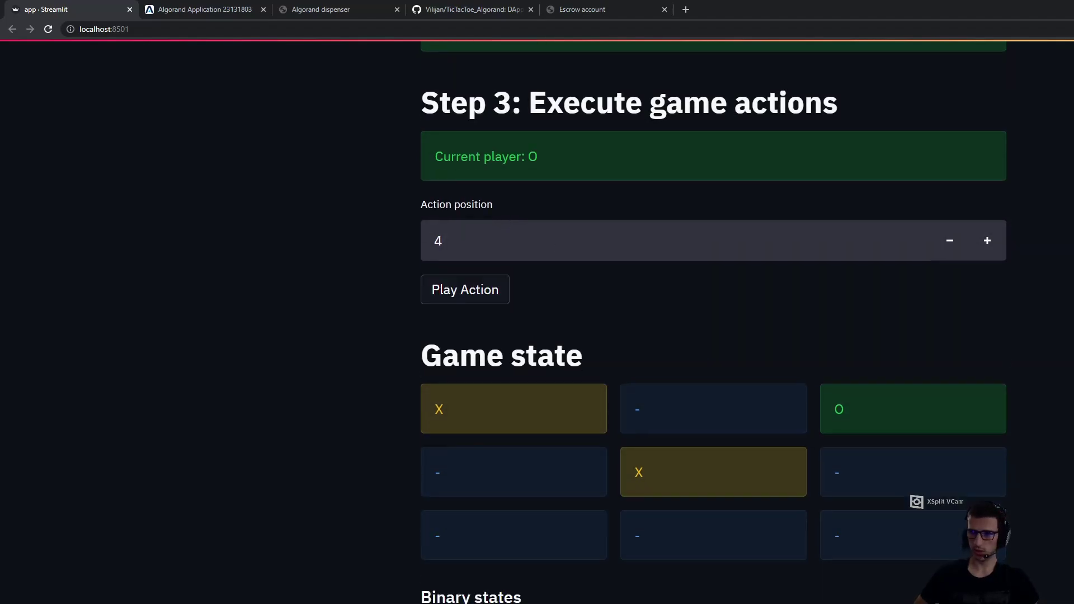
scroll(713, 335, "down", 10)
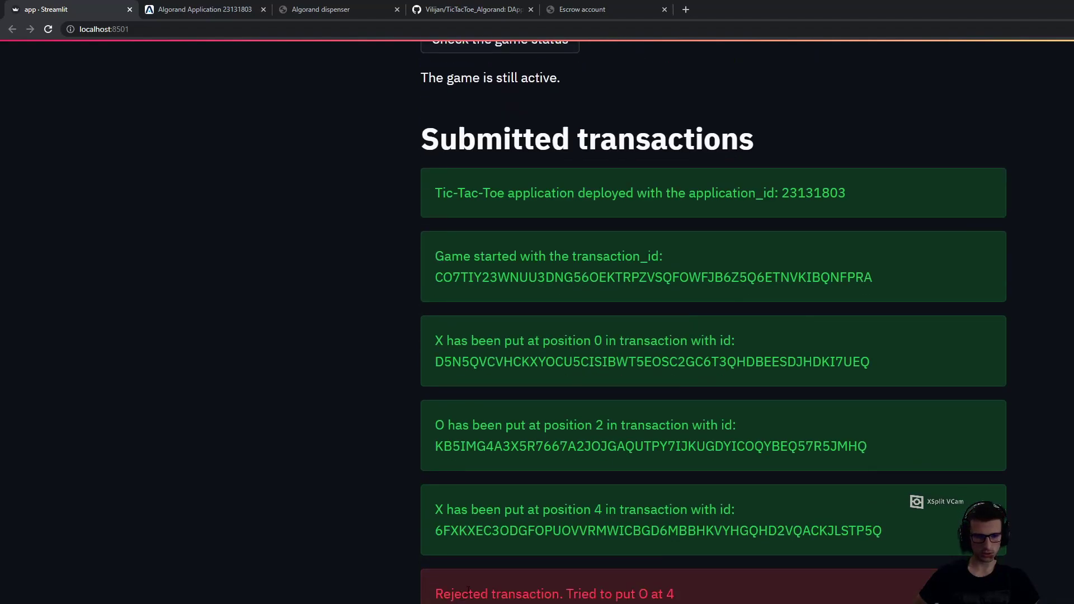
scroll(869, 463, "up", 10)
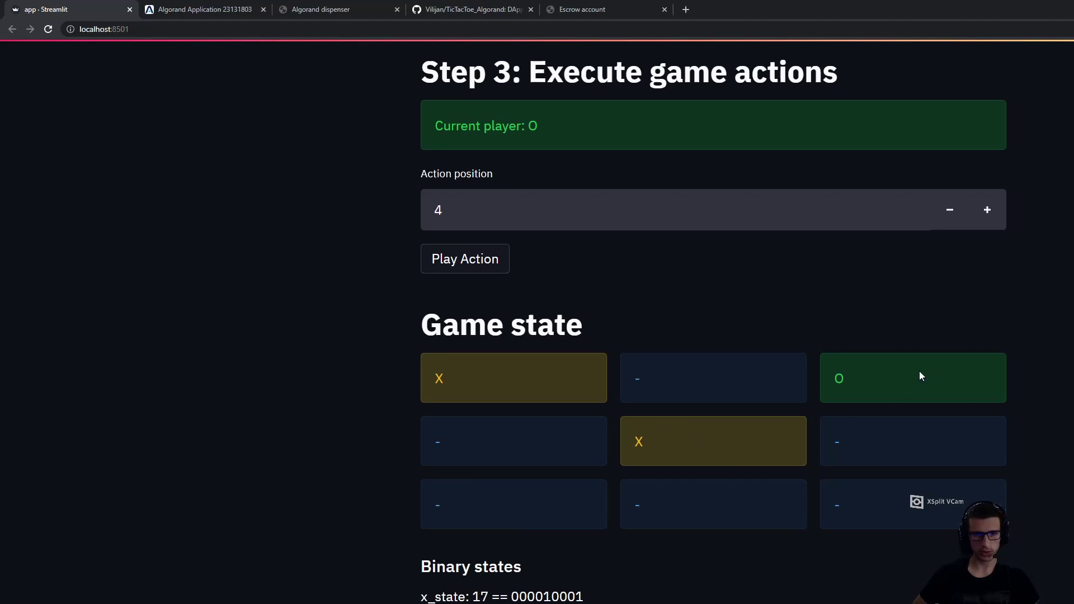
Play O's move at position 5, the middle-right cell
left_click(496, 203)
key("BackSpace")
type("5")
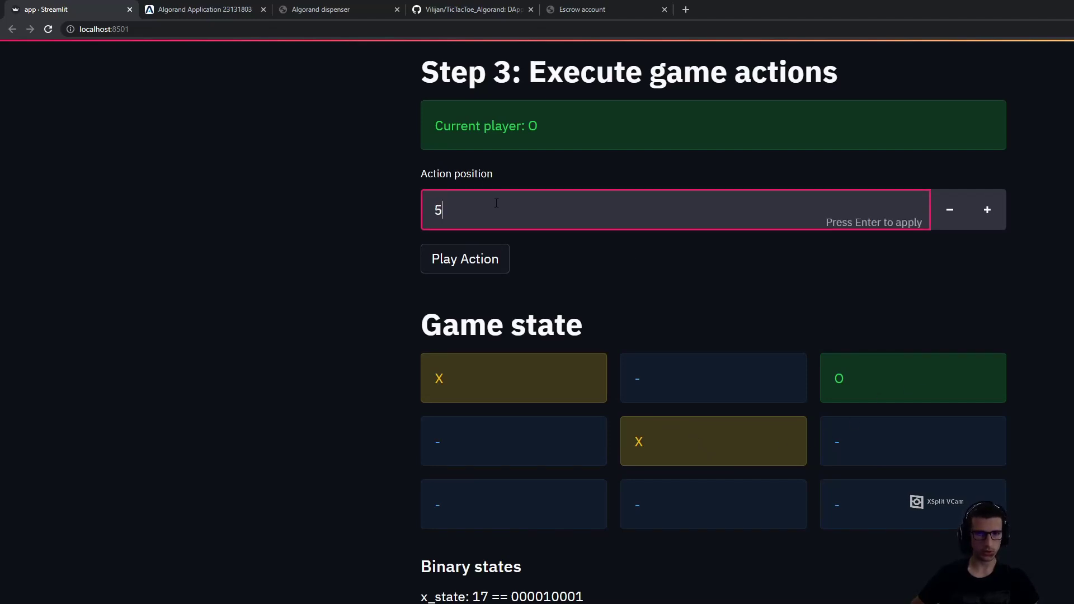
left_click(483, 269)
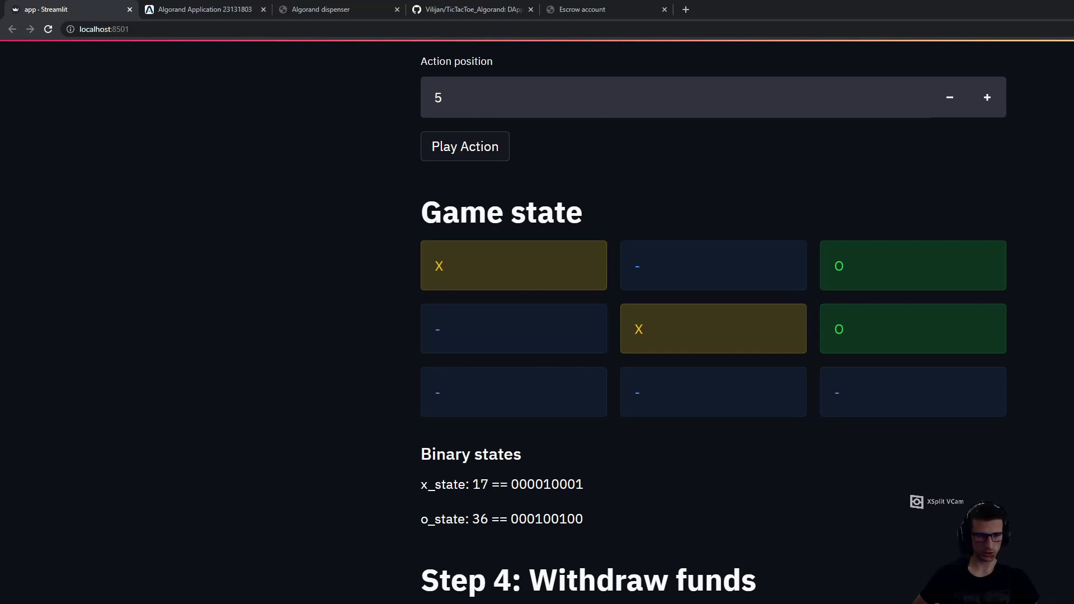
Inspect the binary x_state value, then copy application id 23131803 from Step 1
left_click_drag(470, 484, 559, 485)
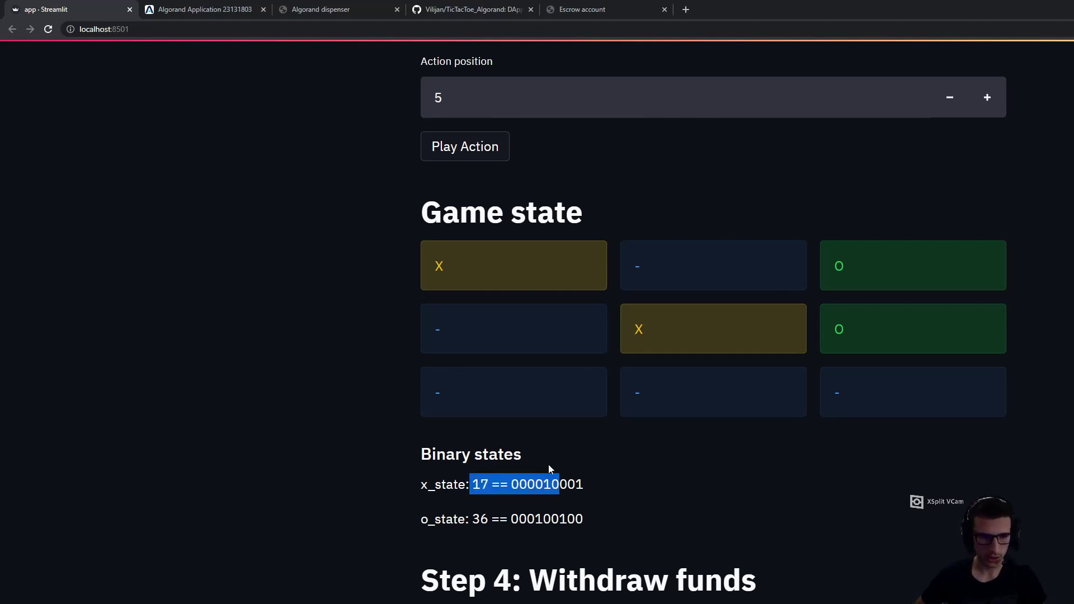
left_click(546, 480)
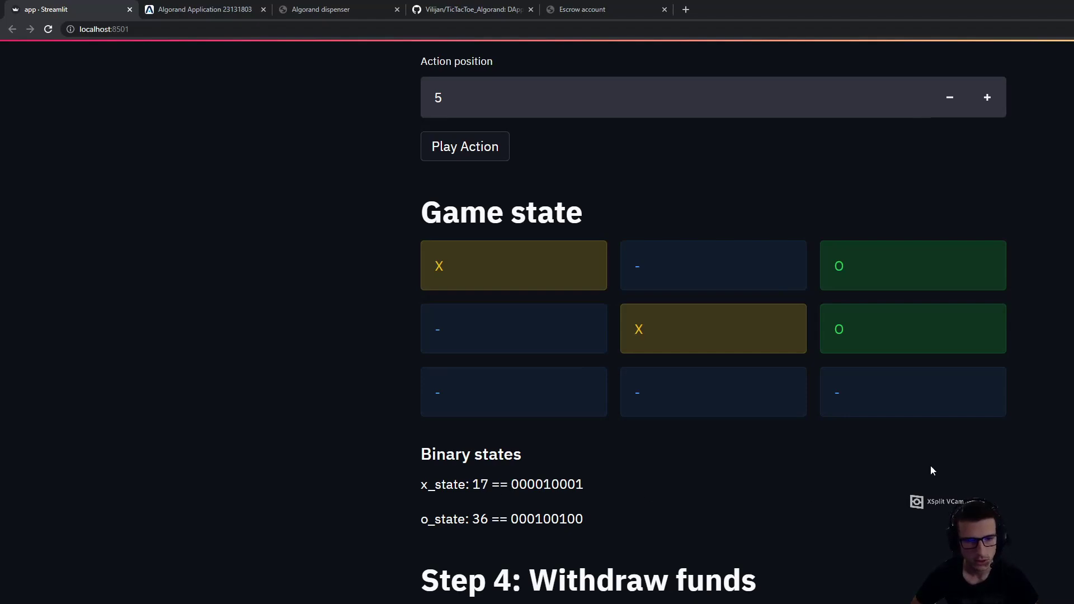
scroll(931, 240, "up", 9)
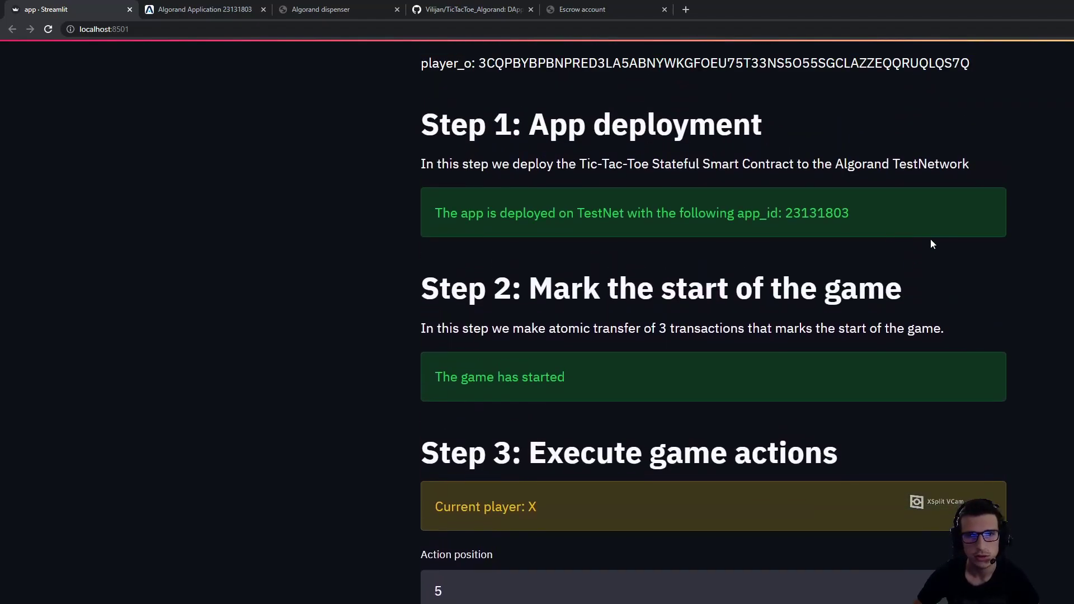
double_click(833, 211)
key("ctrl+c")
scroll(713, 324, "down", 6)
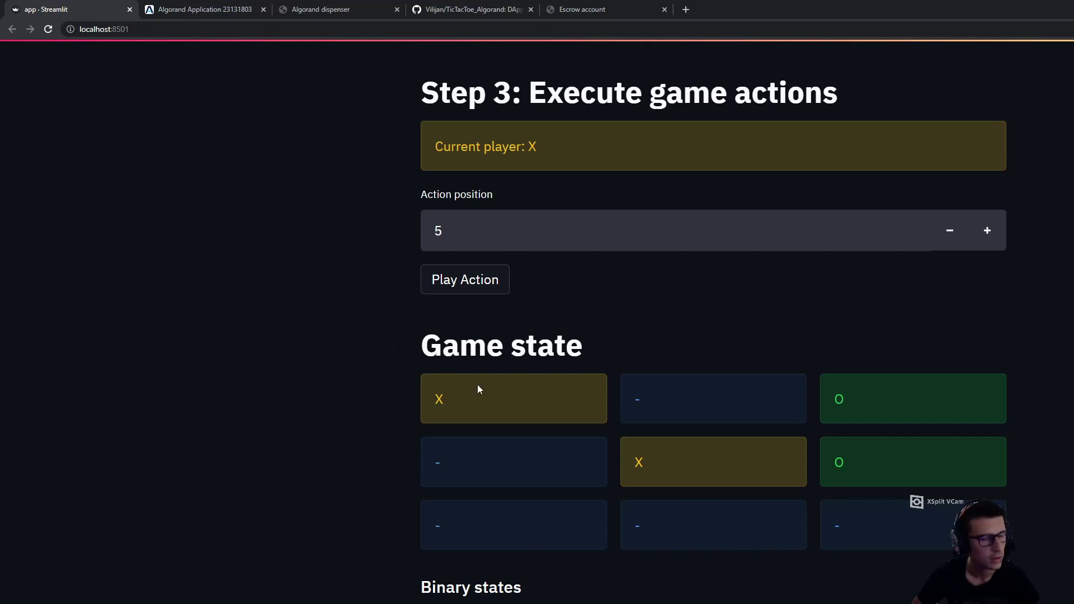
Look up application 23131803 in AlgoExplorer: PlayerOState 36, PlayerXState 17, GameState 0
left_click(197, 10)
left_click(618, 56)
key("ctrl+v")
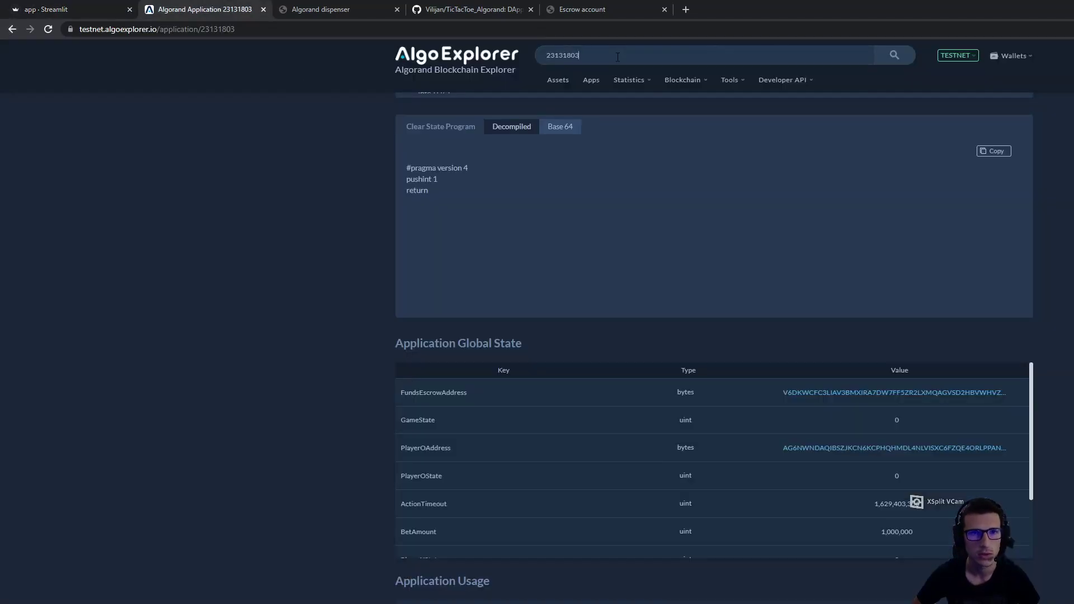
key("Return")
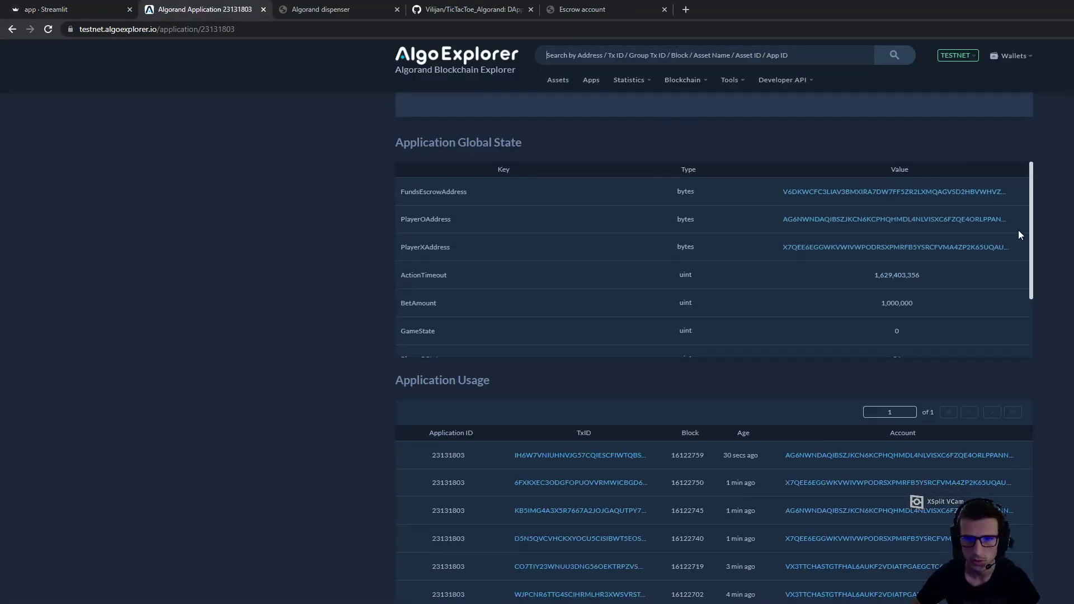
left_click_drag(1032, 304, 1037, 359)
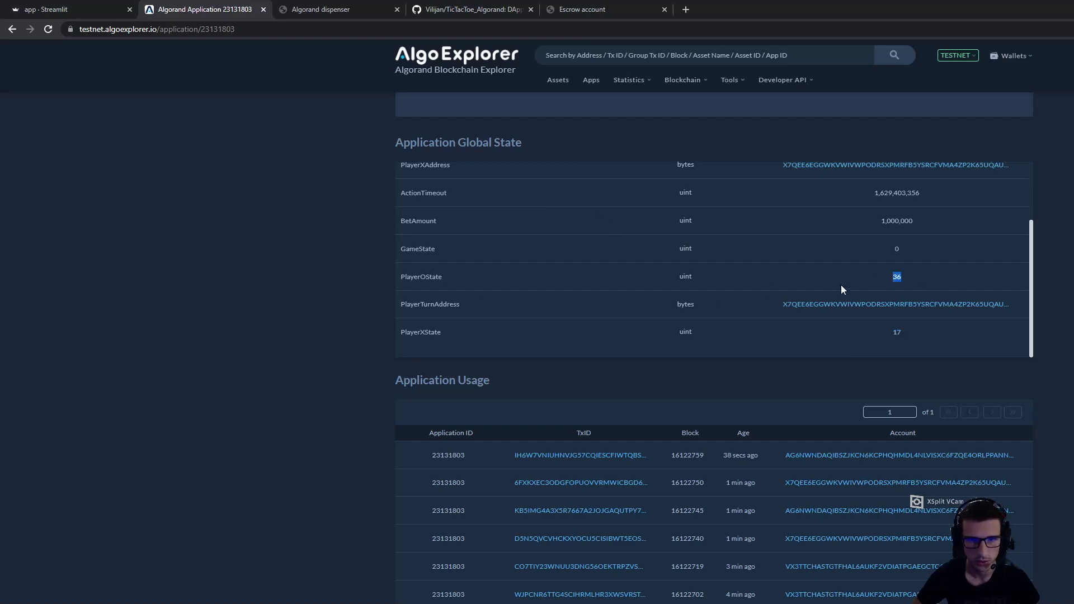
left_click(336, 9)
left_click(46, 9)
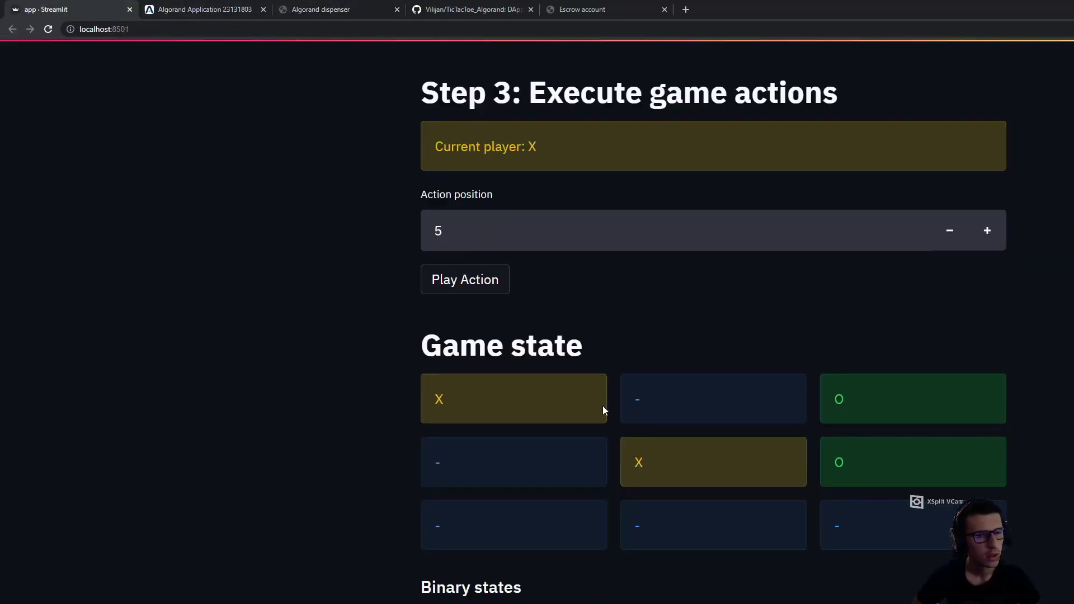
left_click(506, 222)
key("BackSpace")
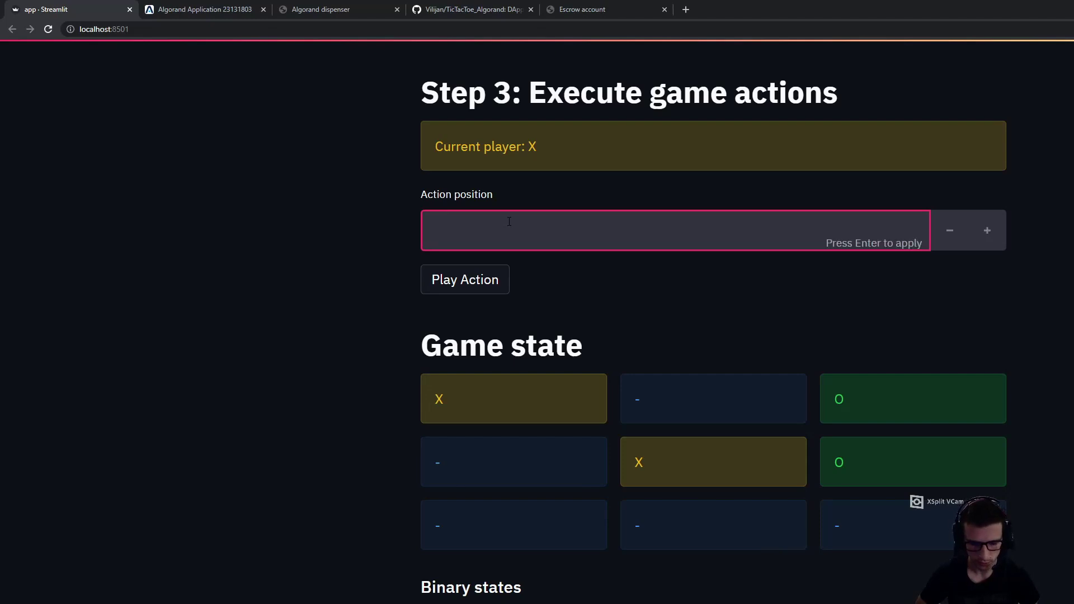
type("8")
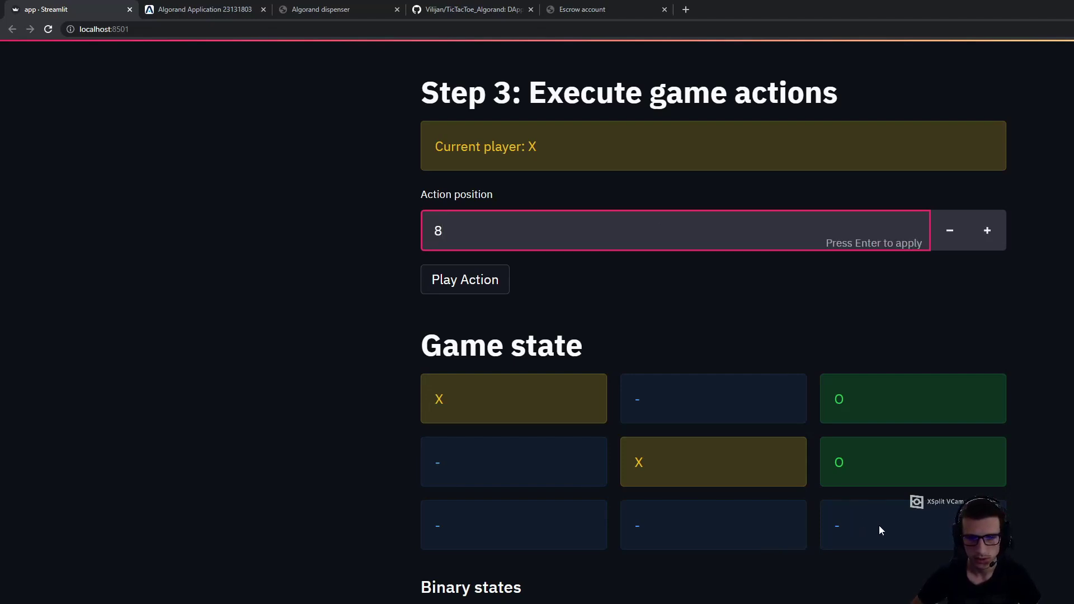
left_click(473, 286)
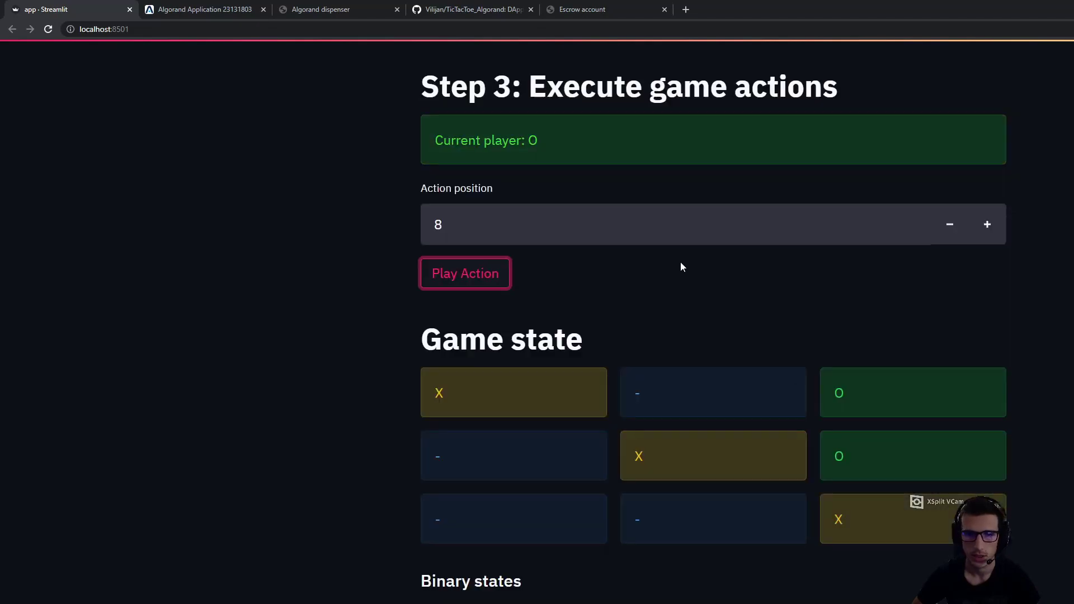
scroll(714, 317, "down", 1)
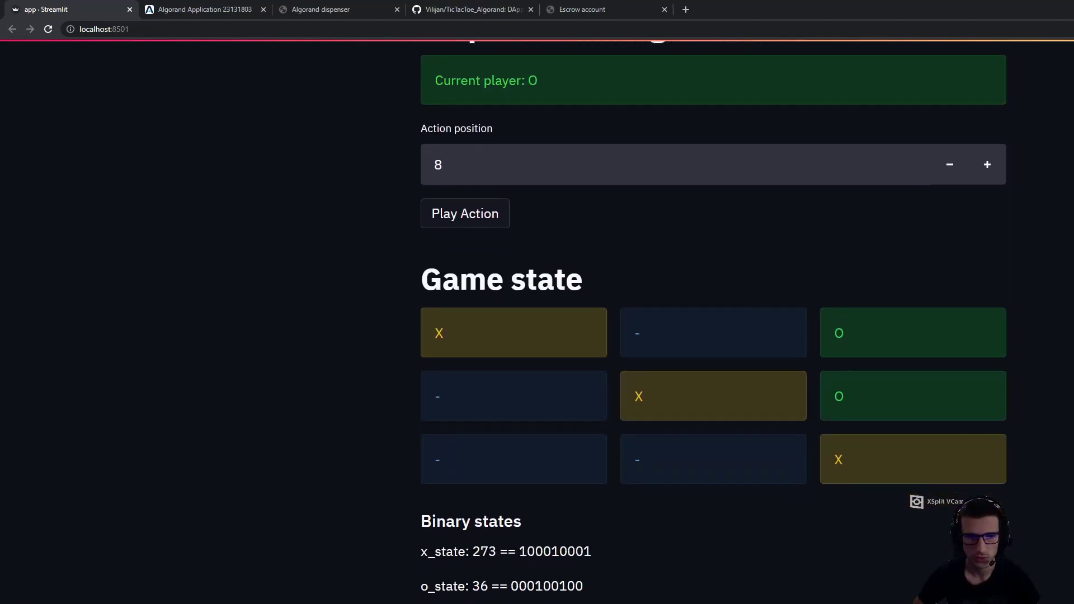
scroll(713, 317, "up", 3)
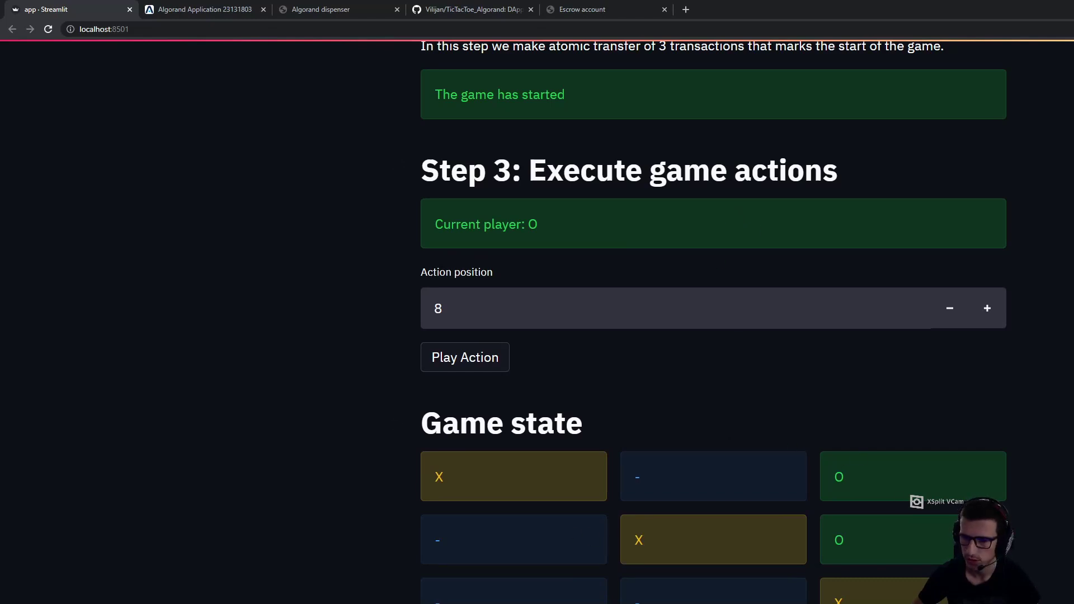
scroll(713, 323, "down", 5)
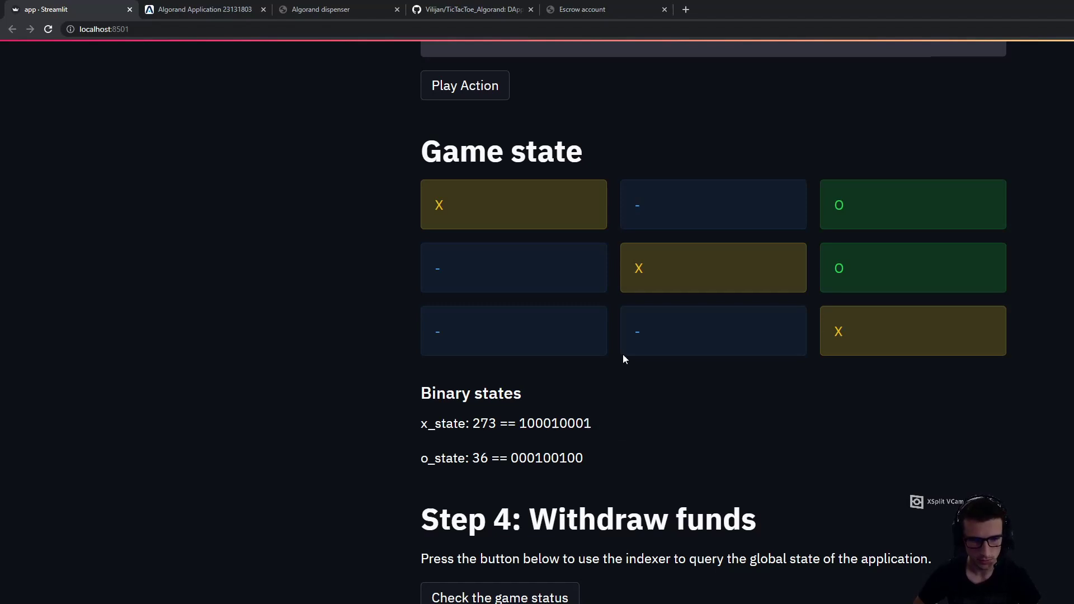
scroll(713, 322, "up", 3)
scroll(713, 322, "down", 3)
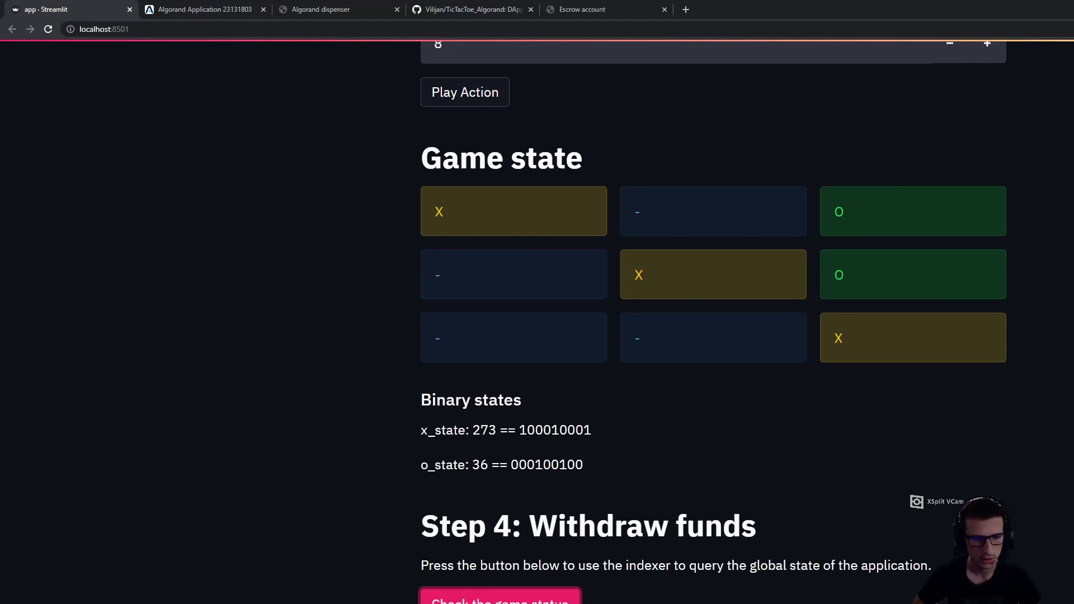
scroll(508, 572, "down", 1)
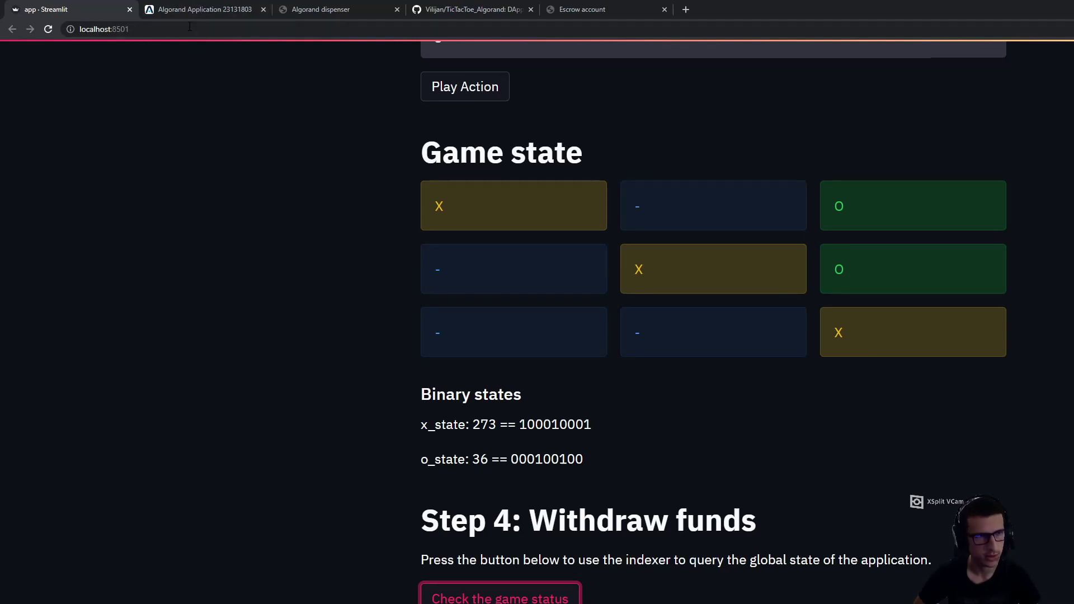
Reload application 23131803's AlgoExplorer page to fetch its latest global state
left_click(190, 10)
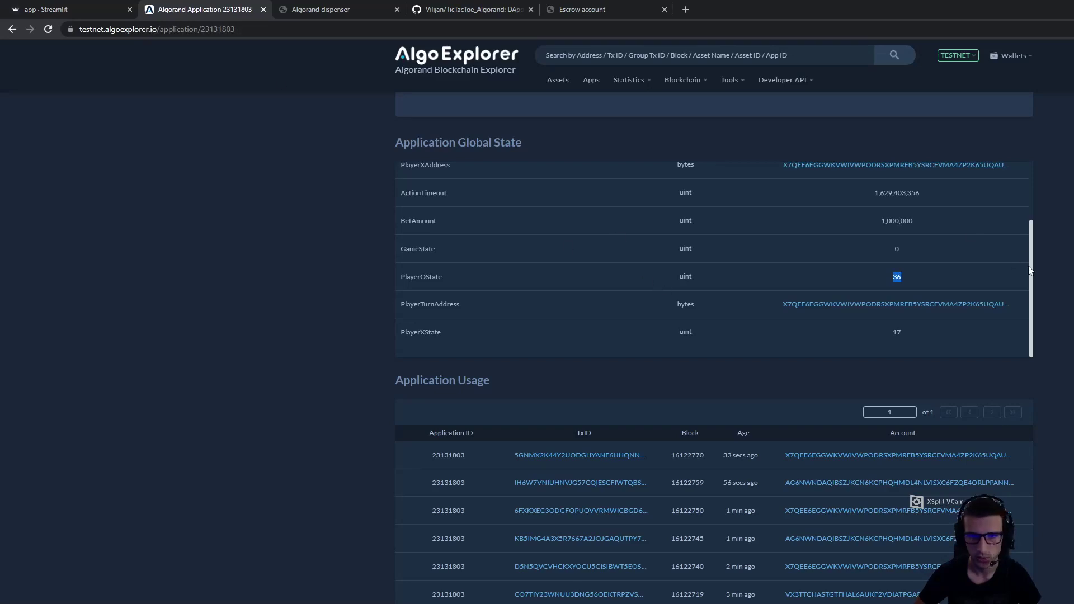
left_click(880, 120)
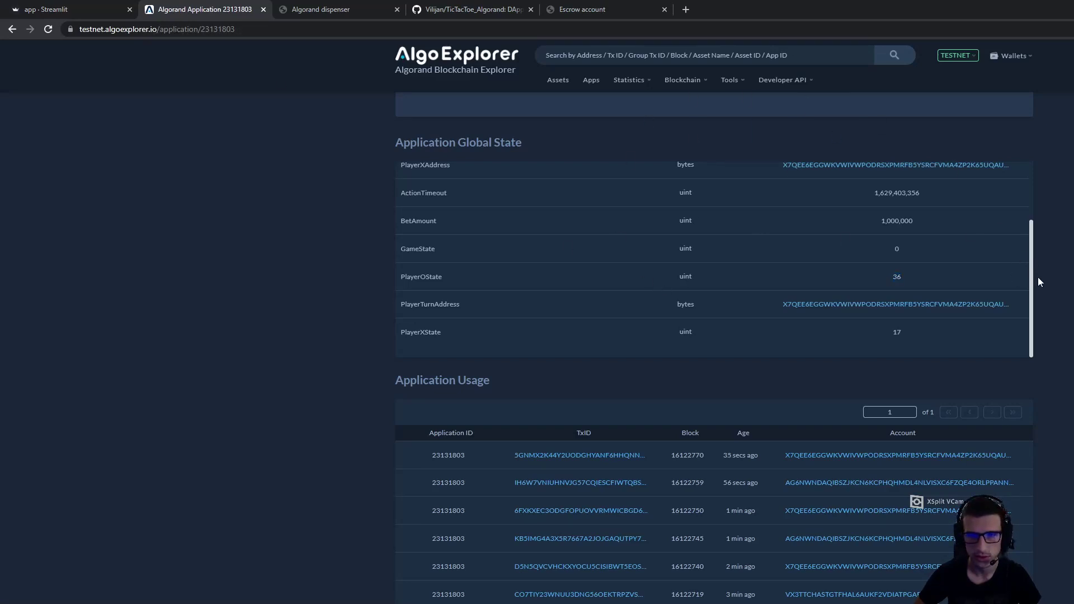
scroll(1038, 277, "up", 1)
scroll(1038, 285, "down", 1)
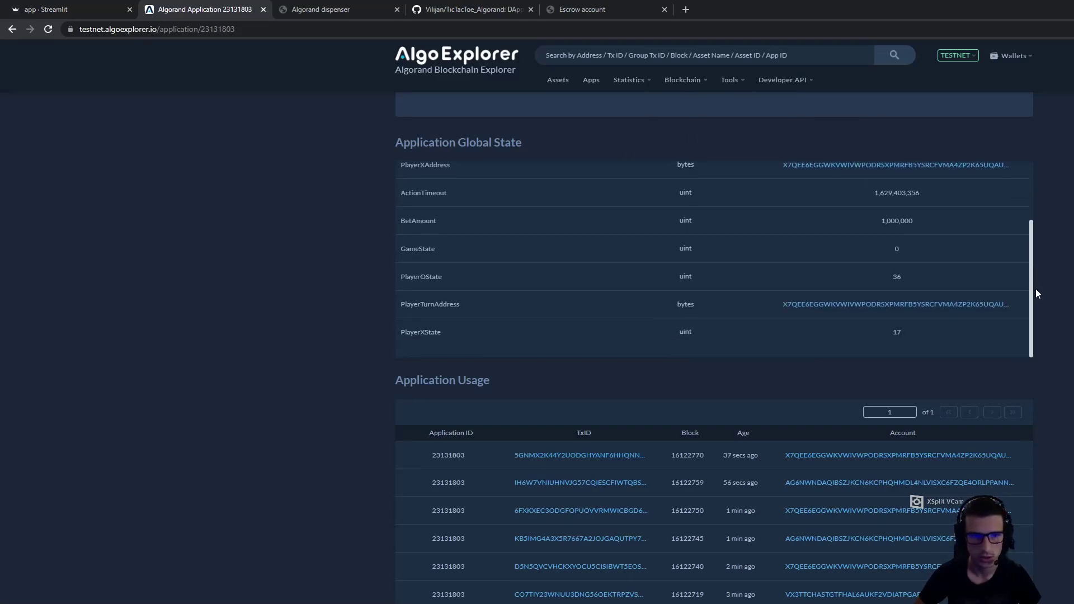
scroll(1028, 258, "up", 2)
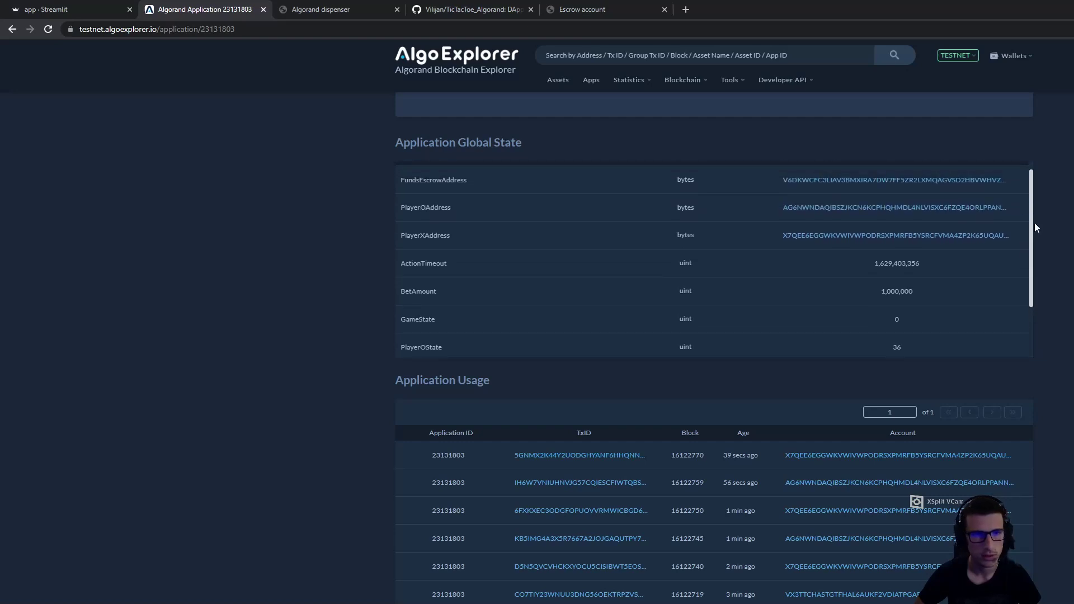
key("F5")
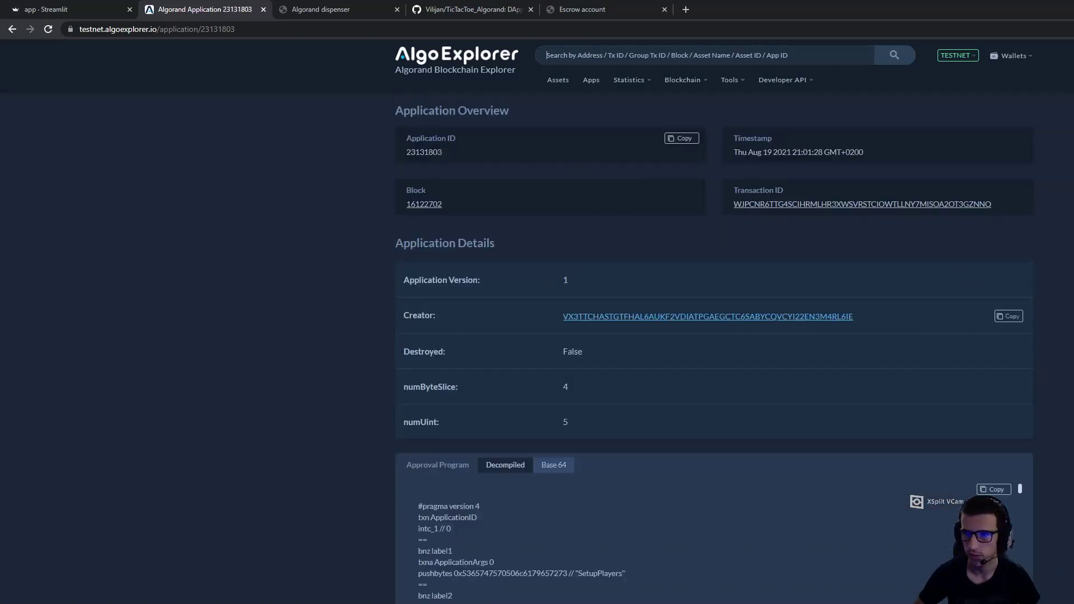
Confirm GameState reads 1 and PlayerXState 273, then return to Streamlit
scroll(1029, 414, "down", 10)
scroll(1029, 414, "down", 3)
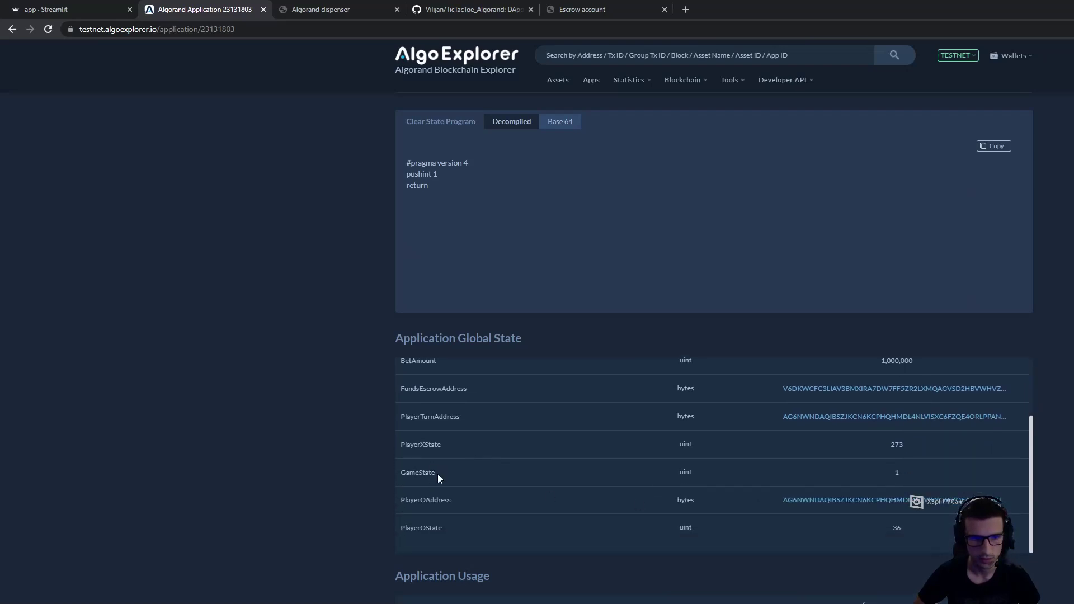
double_click(899, 473)
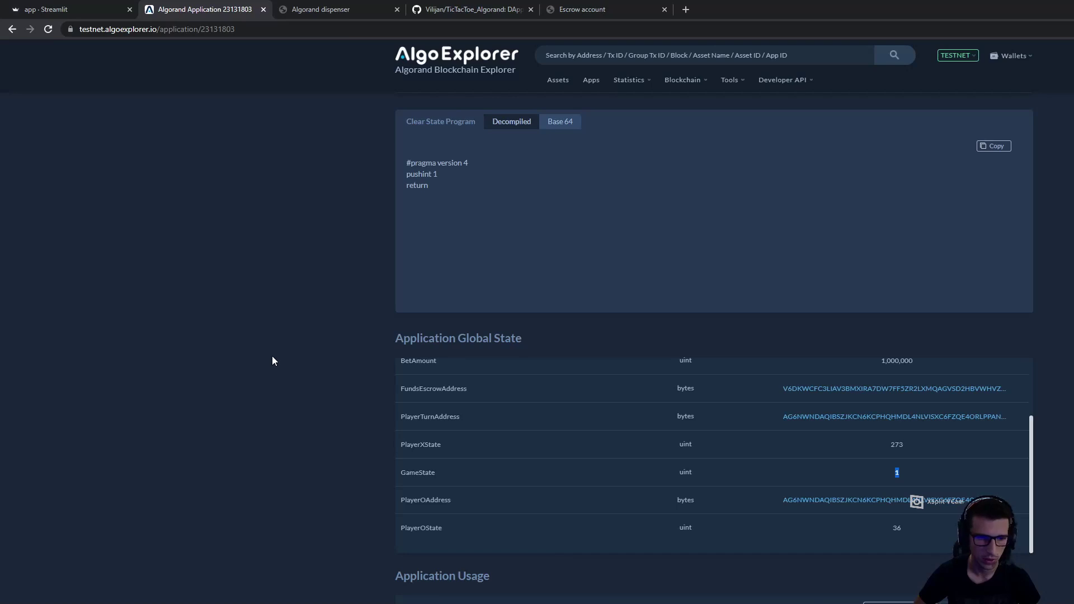
left_click(901, 475)
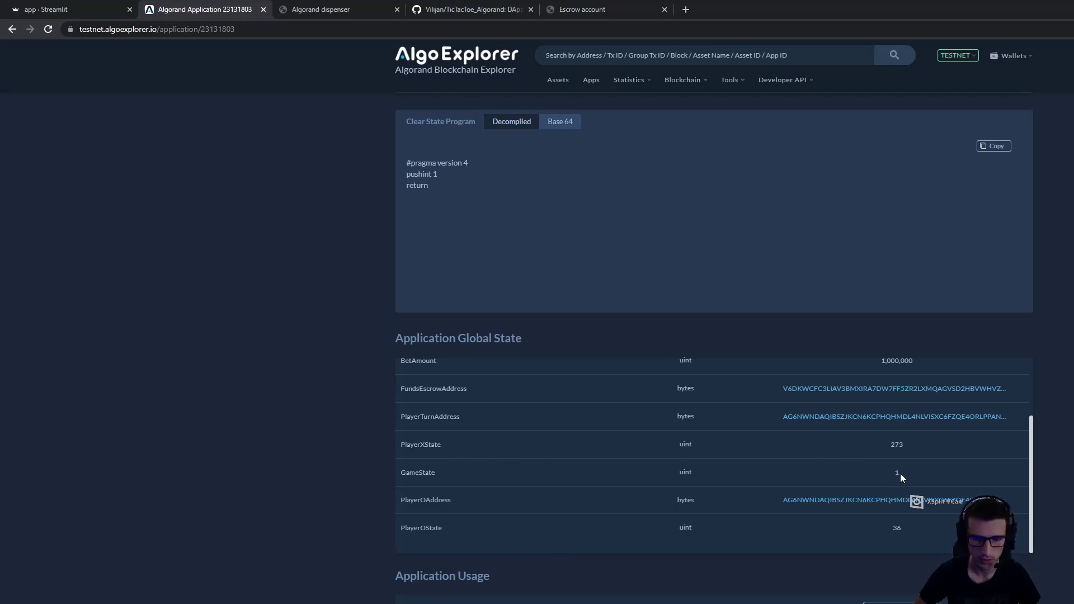
double_click(896, 473)
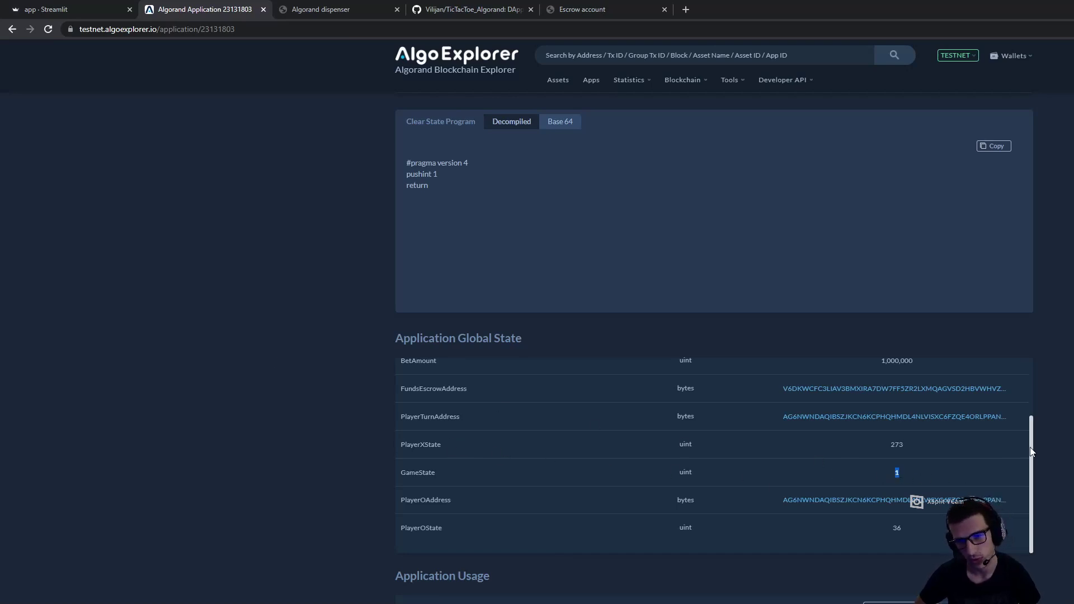
left_click(890, 474)
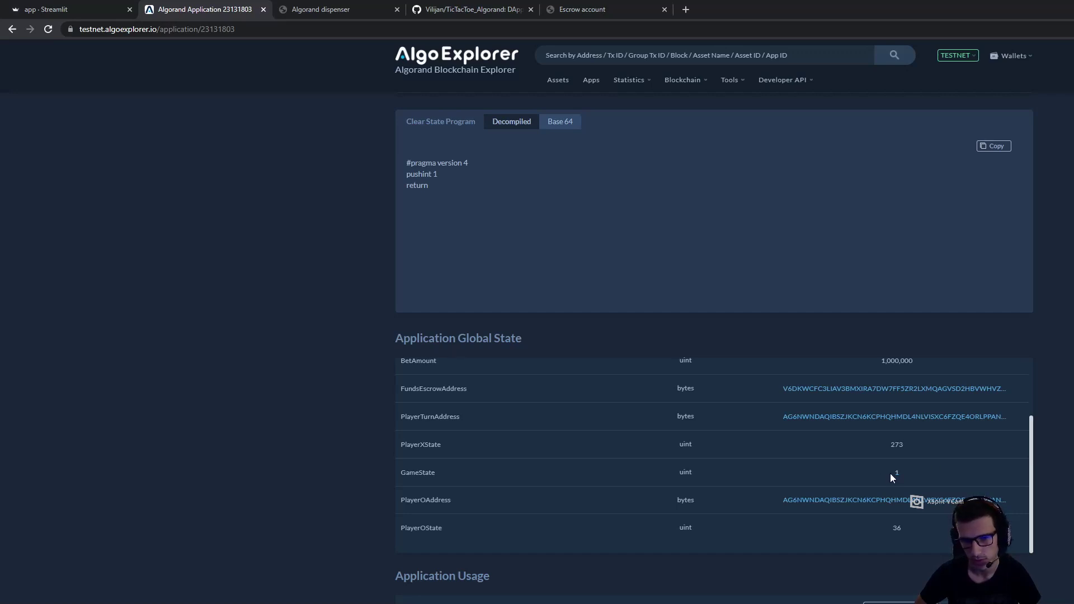
double_click(895, 474)
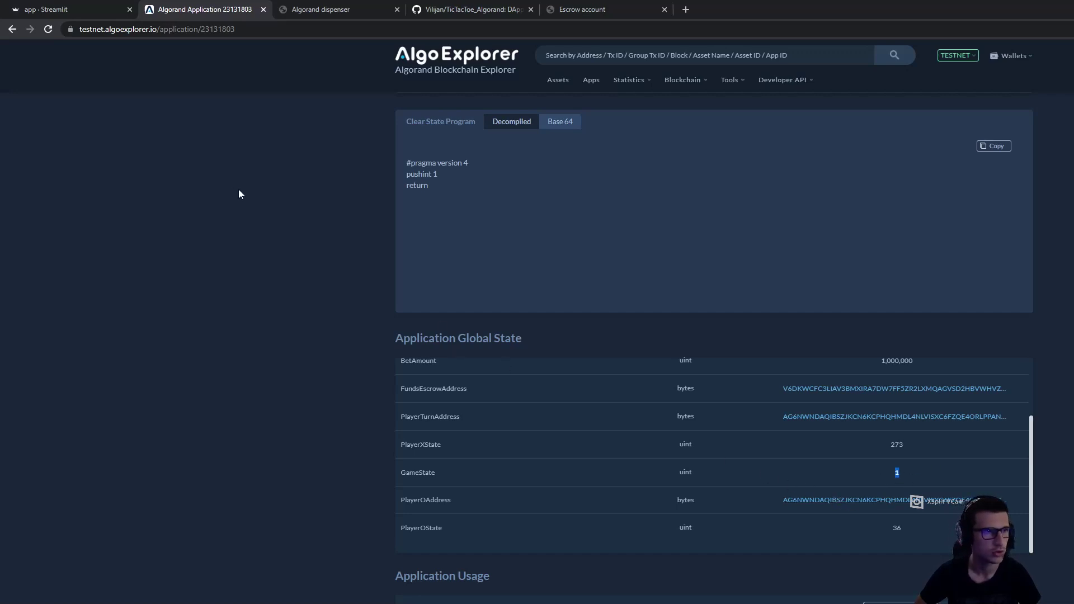
key("ctrl+1")
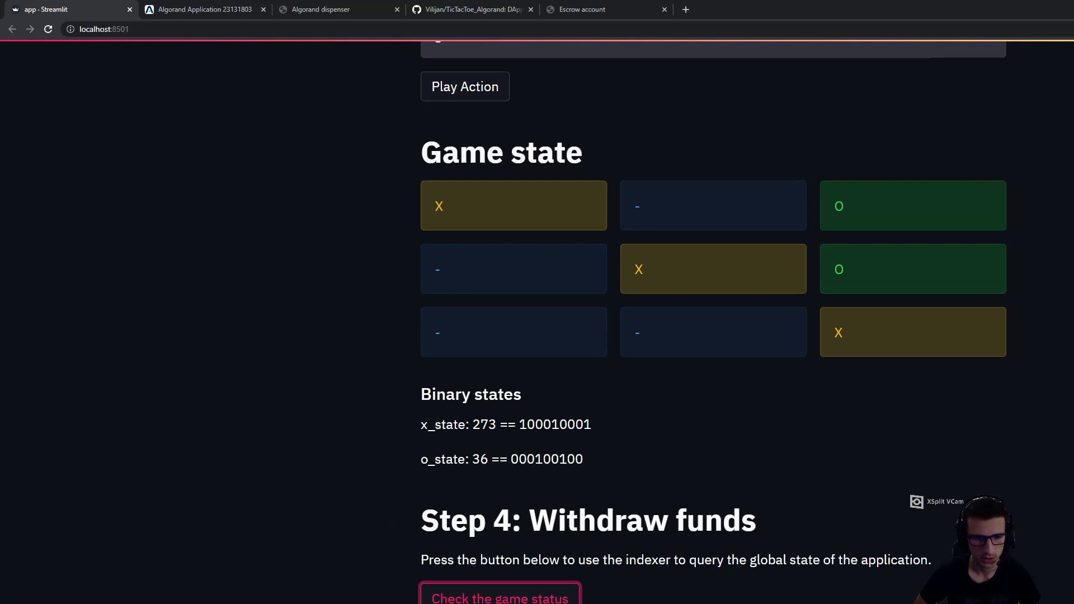
Check the game status showing X won, then withdraw the escrow funds to Player X
left_click(500, 597)
scroll(713, 335, "down", 5)
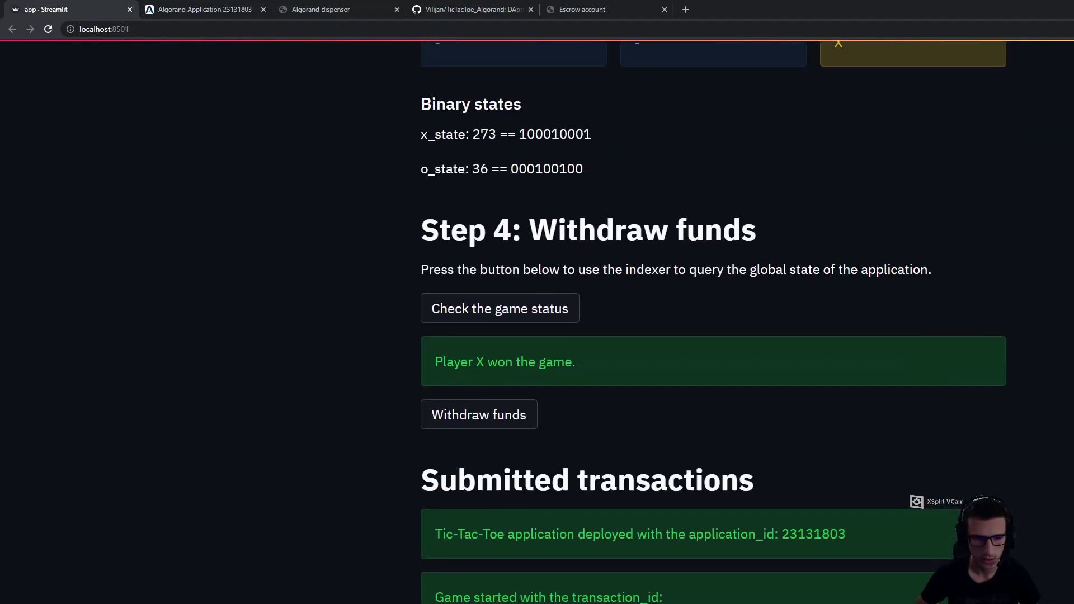
left_click(454, 421)
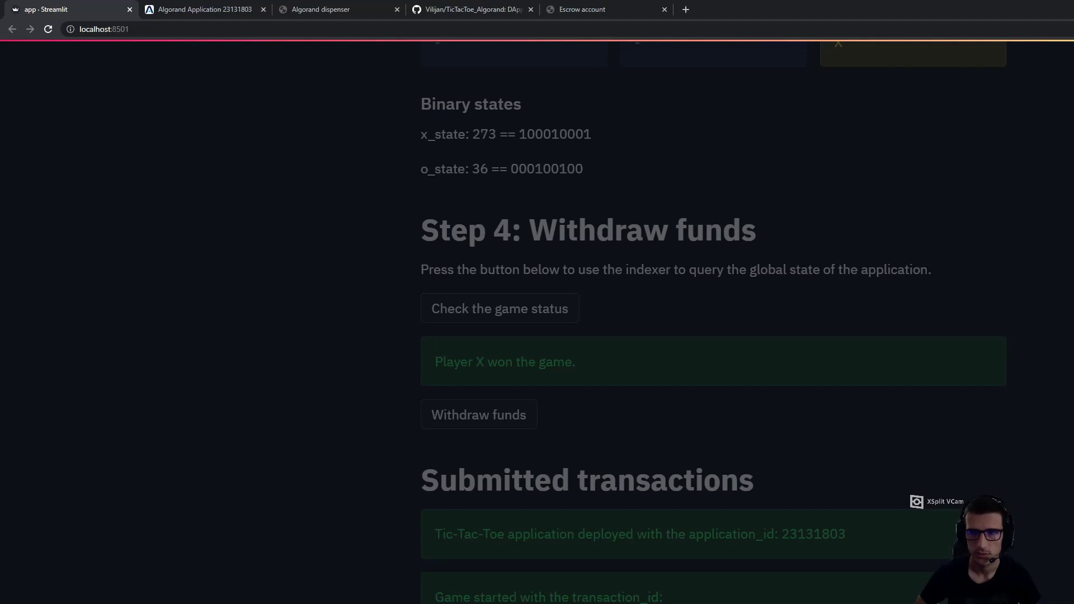
scroll(713, 322, "down", 10)
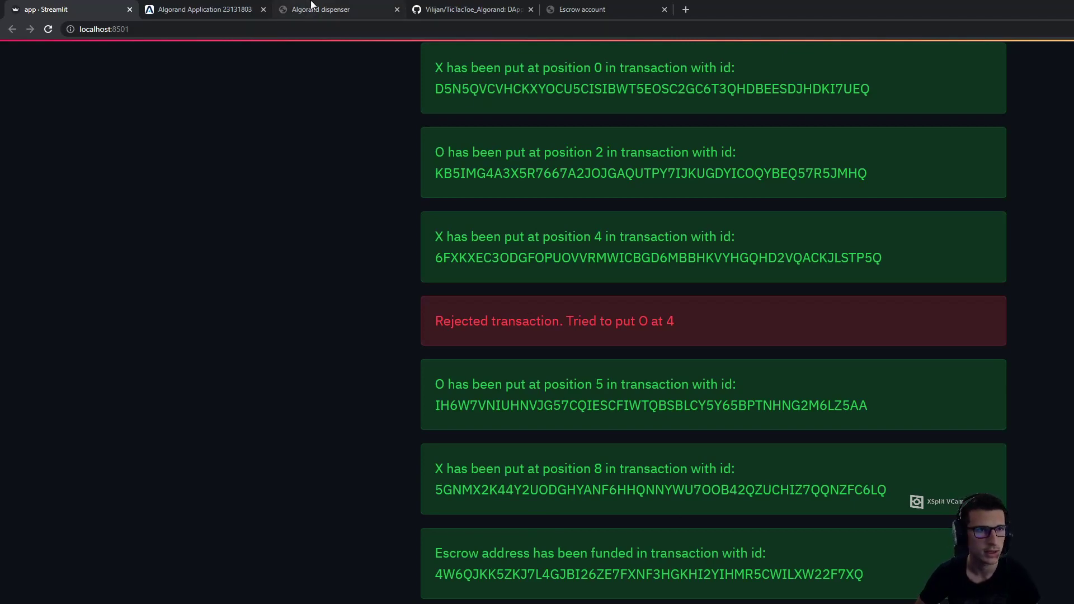
Look up the withdrawal transaction ID and view its group: app call plus 2-Algo escrow transfer
left_click(330, 7)
left_click(193, 9)
left_click(643, 55)
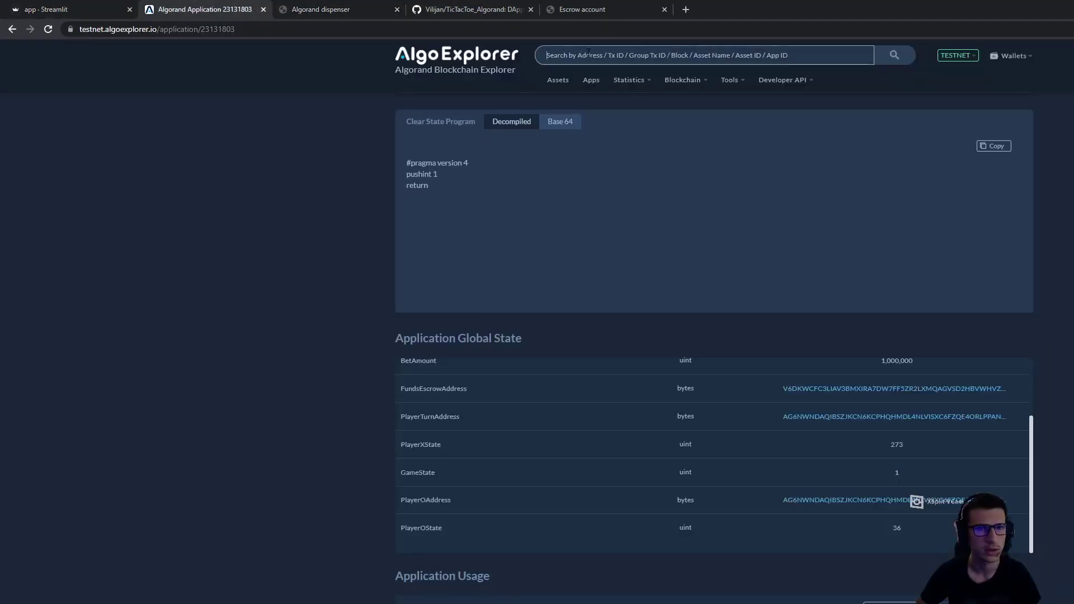
type("MR7WJ7G4XR2SGGSN226JLSLOQGUWX26PNMRSWCPF7CGKGC2ECGBA")
left_click(895, 56)
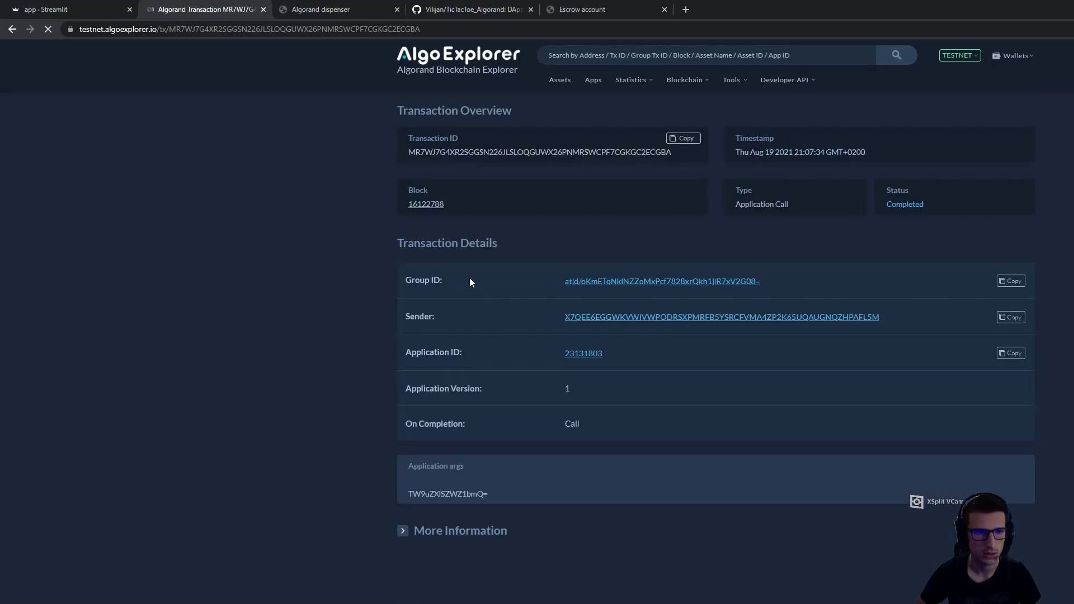
left_click(590, 282)
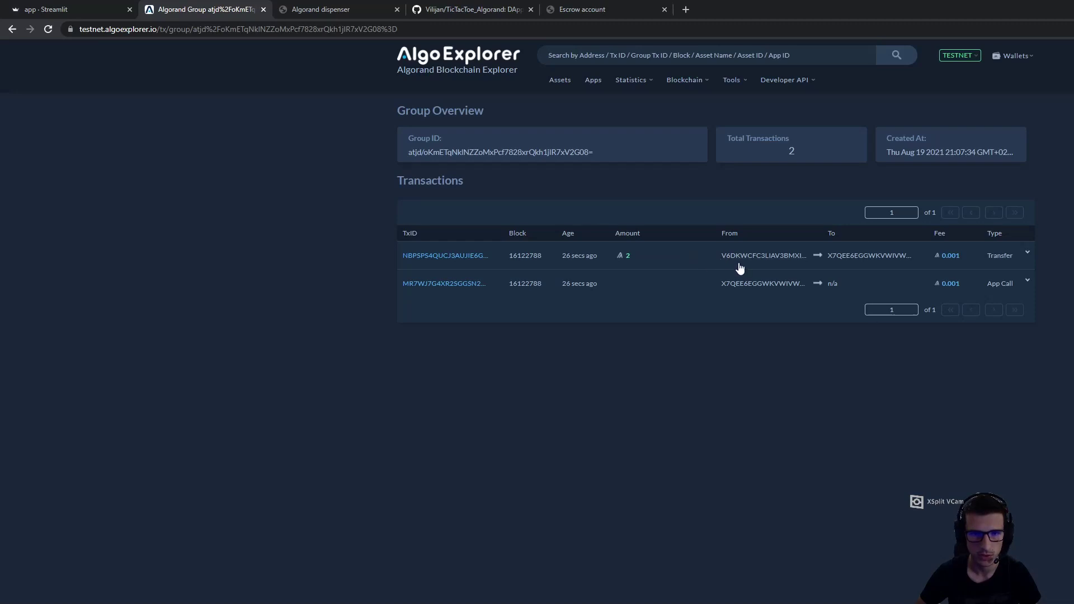
left_click(58, 5)
scroll(713, 322, "up", 20)
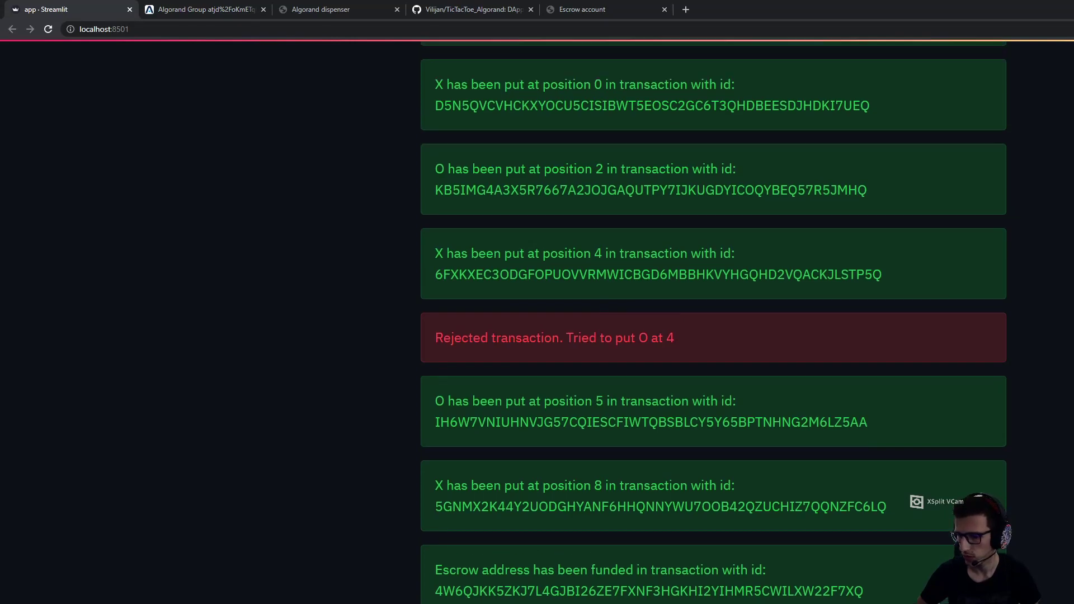
scroll(713, 323, "up", 6)
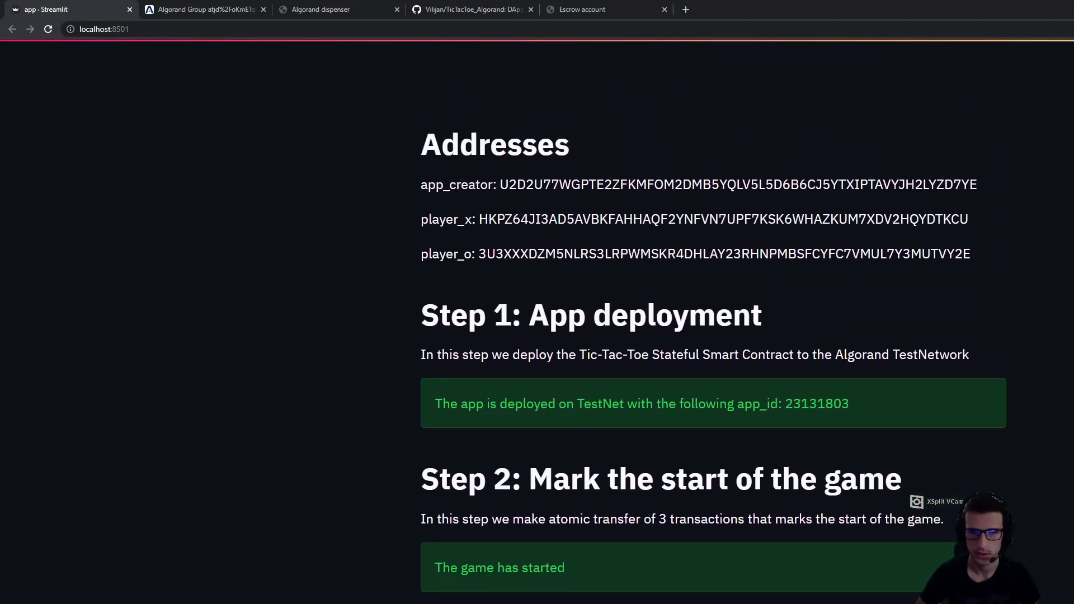
scroll(713, 322, "down", 9)
scroll(713, 323, "up", 5)
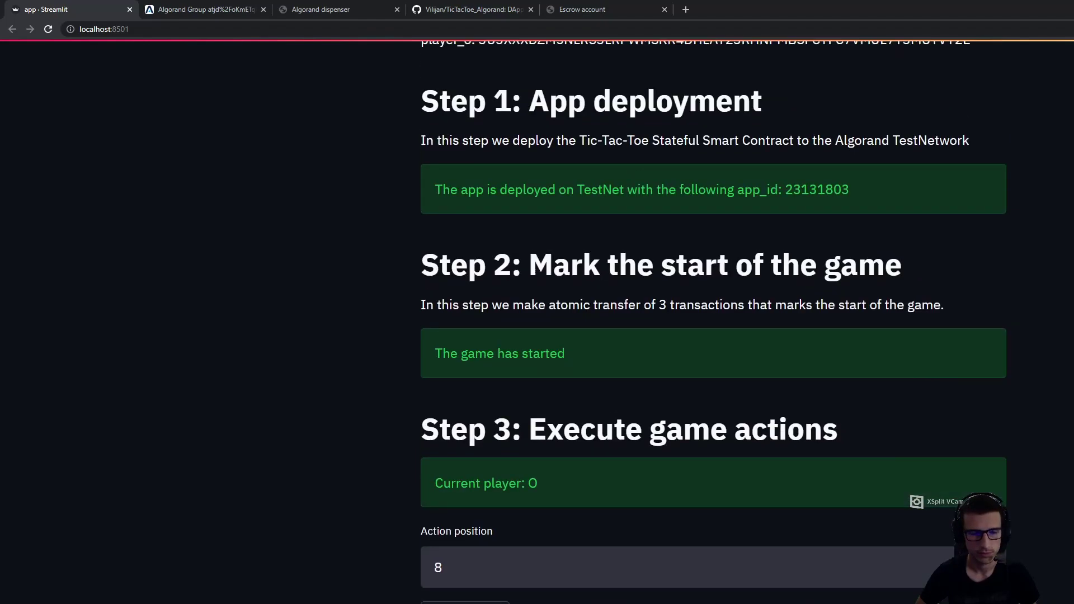
scroll(713, 323, "up", 4)
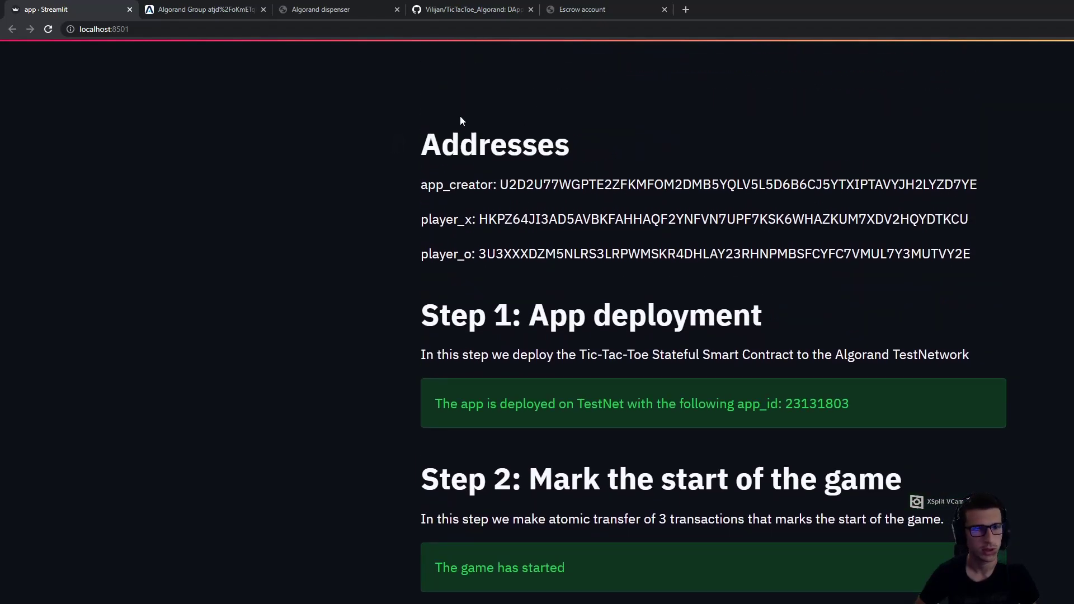